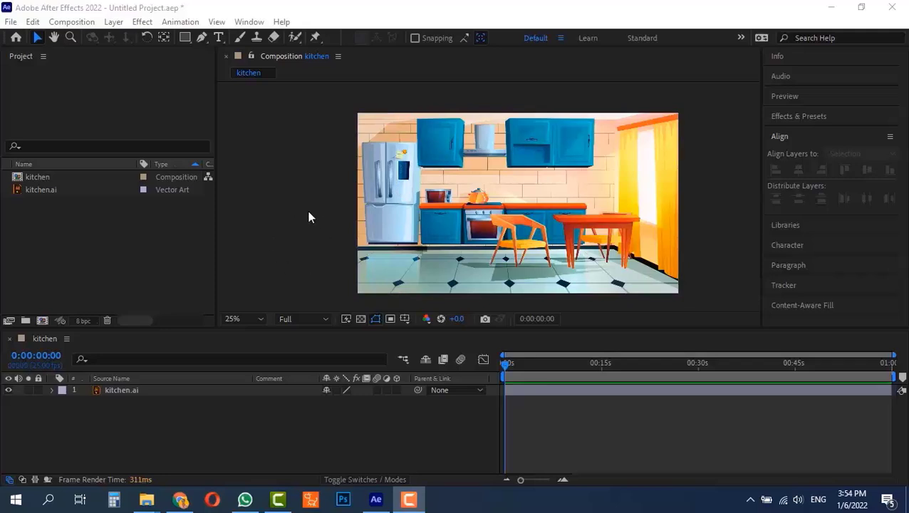
# Hide the kitchen.ai layer and draw a rectangle and a circle to its right in a single shape layer
pyautogui.click(9, 389)
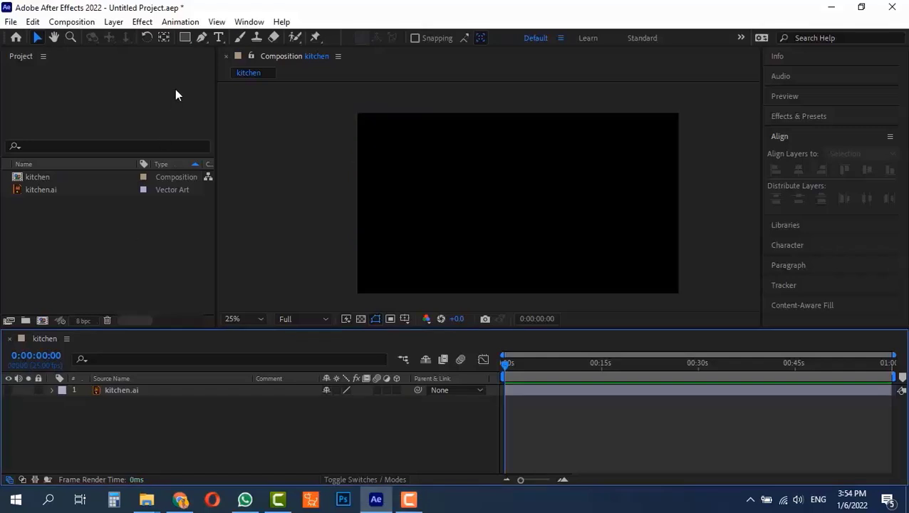
pyautogui.click(184, 37)
pyautogui.moveTo(431, 155); pyautogui.dragTo(497, 214)
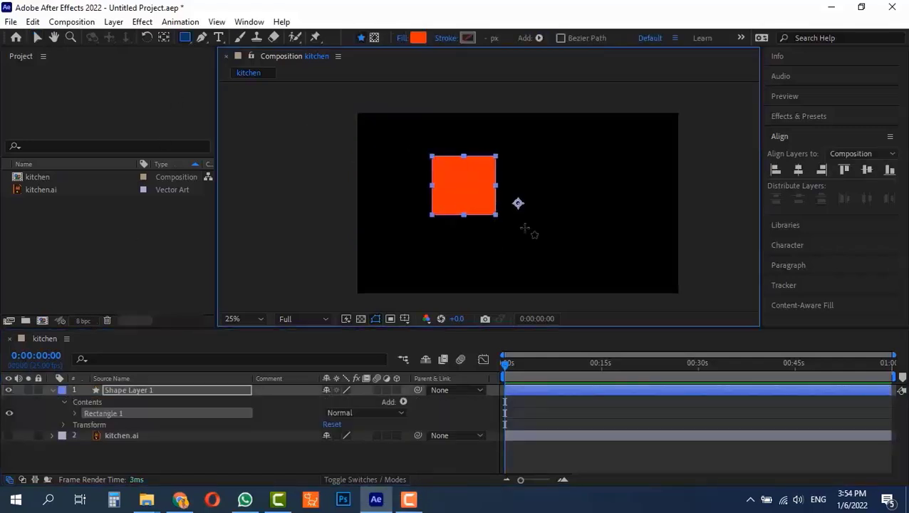
pyautogui.moveTo(188, 39); pyautogui.dragTo(239, 67)
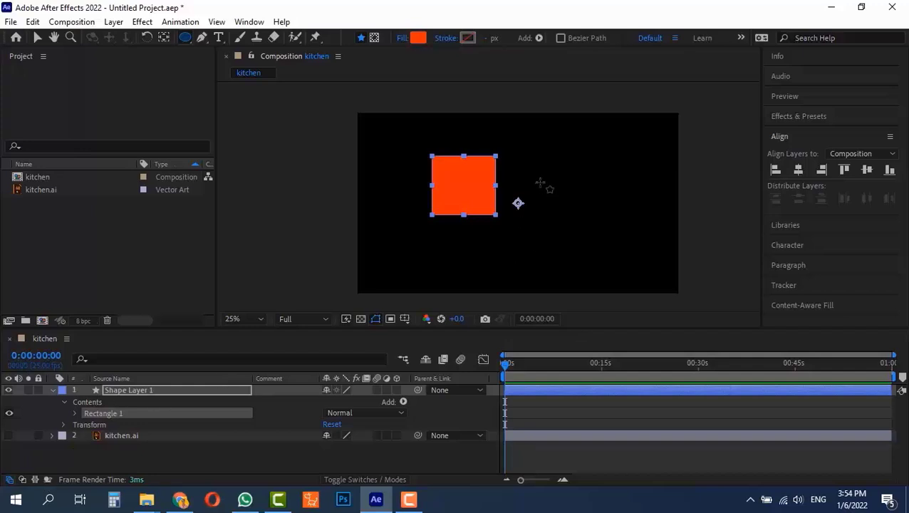
pyautogui.moveTo(540, 182); pyautogui.dragTo(614, 254)
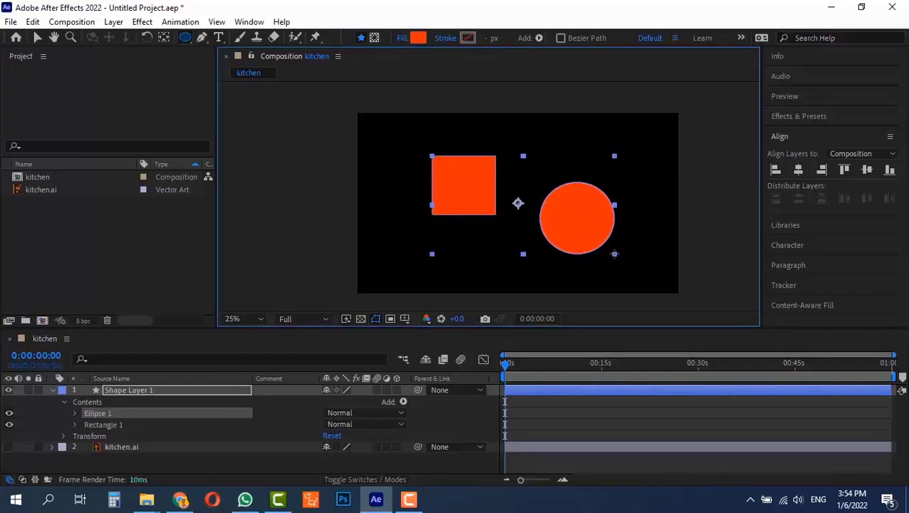
# Remove Ellipse 1 from the shared shape layer, deselect everything and create the circle in its own shape layer
pyautogui.click(105, 415)
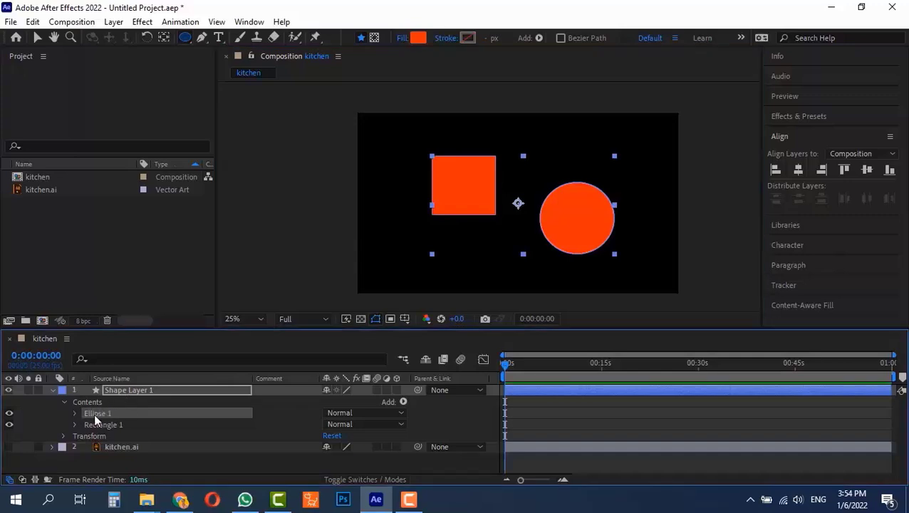
pyautogui.hotkey('ctrl', 'x')
pyautogui.press('F2')
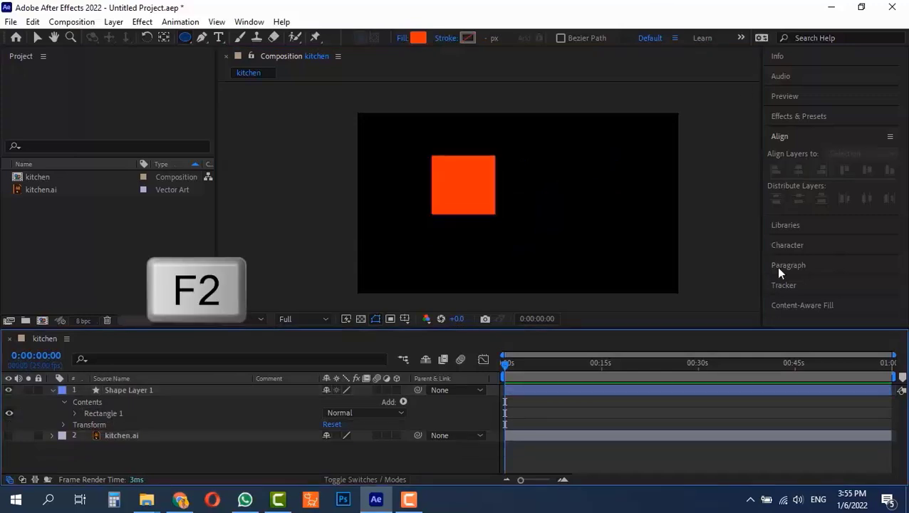
pyautogui.hotkey('ctrl', 'v')
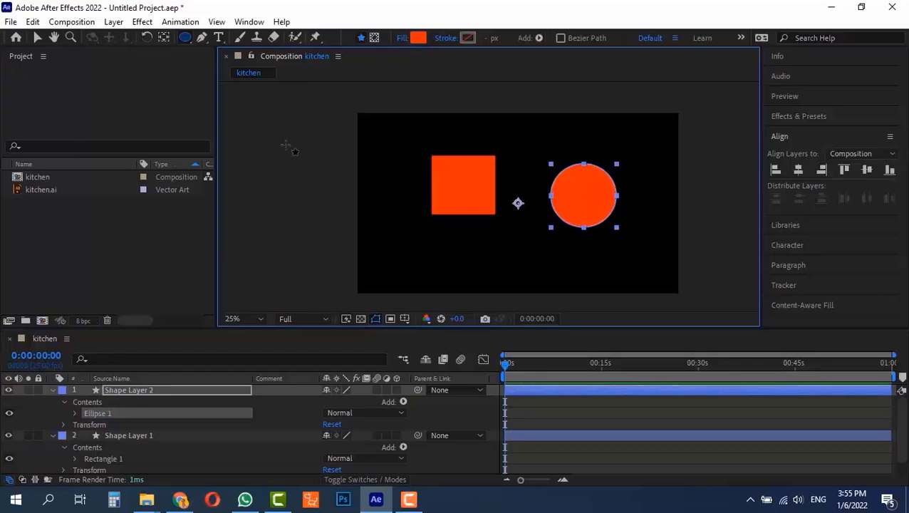
# Draw an open wavy curve across the composition with the Pen tool as a new shape layer
pyautogui.click(201, 37)
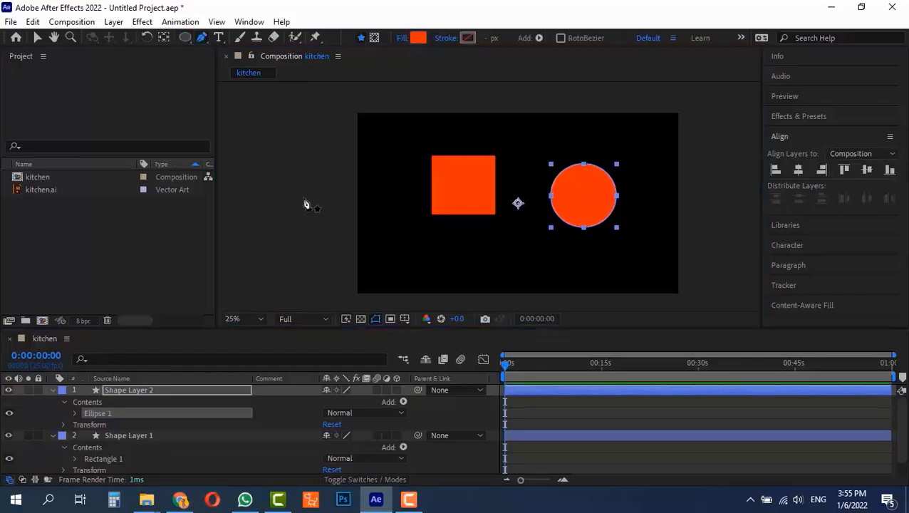
pyautogui.click(377, 270)
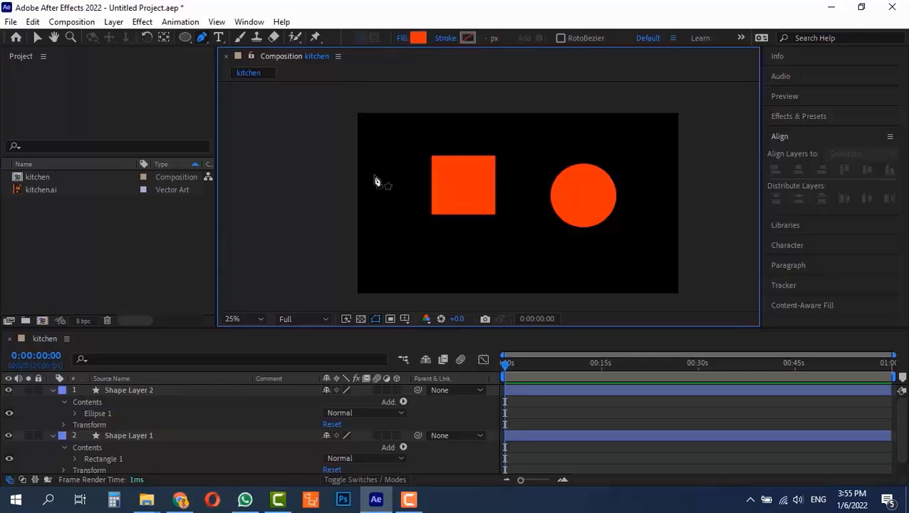
pyautogui.click(374, 220)
pyautogui.moveTo(458, 143); pyautogui.dragTo(520, 142)
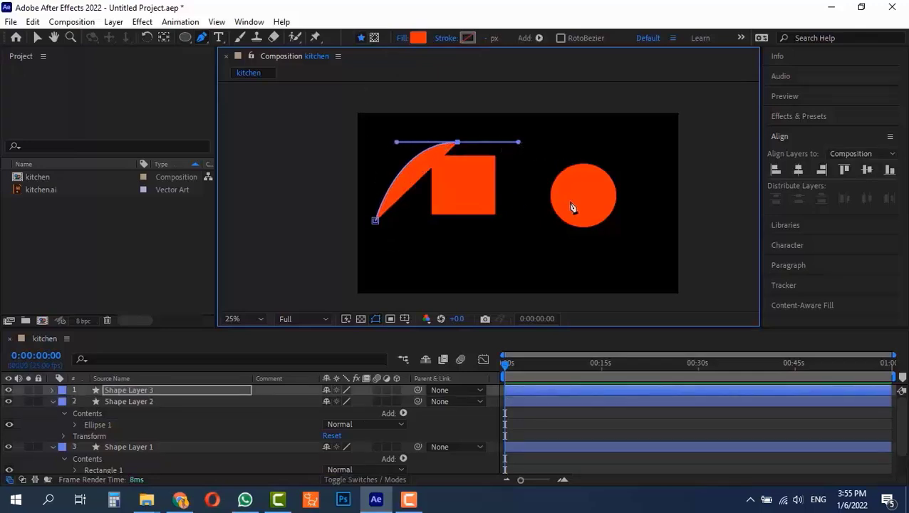
pyautogui.moveTo(589, 237)
pyautogui.mouseDown()
pyautogui.moveTo(611, 259)
pyautogui.moveTo(631, 261)
pyautogui.mouseUp()
pyautogui.moveTo(654, 177); pyautogui.dragTo(685, 123)
# Set the wavy curve's fill to None and its stroke to Solid Color
pyautogui.click(401, 38)
pyautogui.click(386, 211)
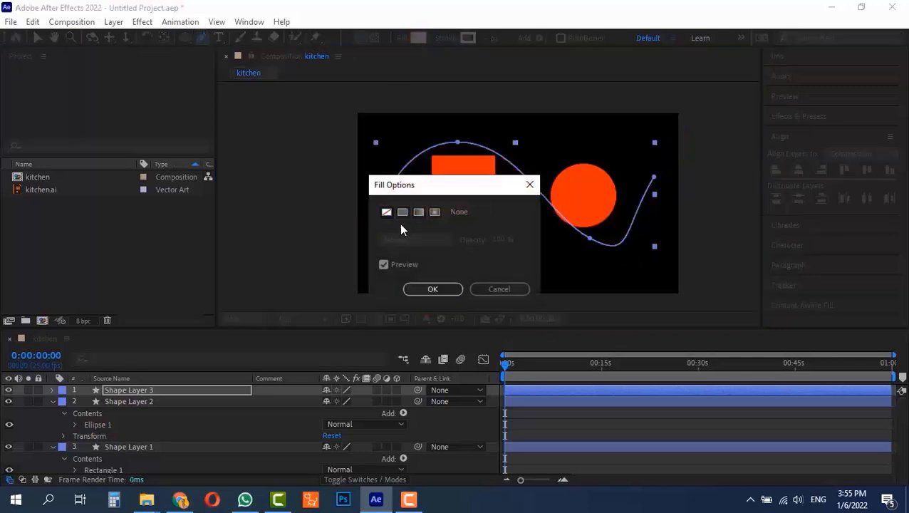
pyautogui.click(432, 290)
pyautogui.click(445, 38)
pyautogui.click(402, 211)
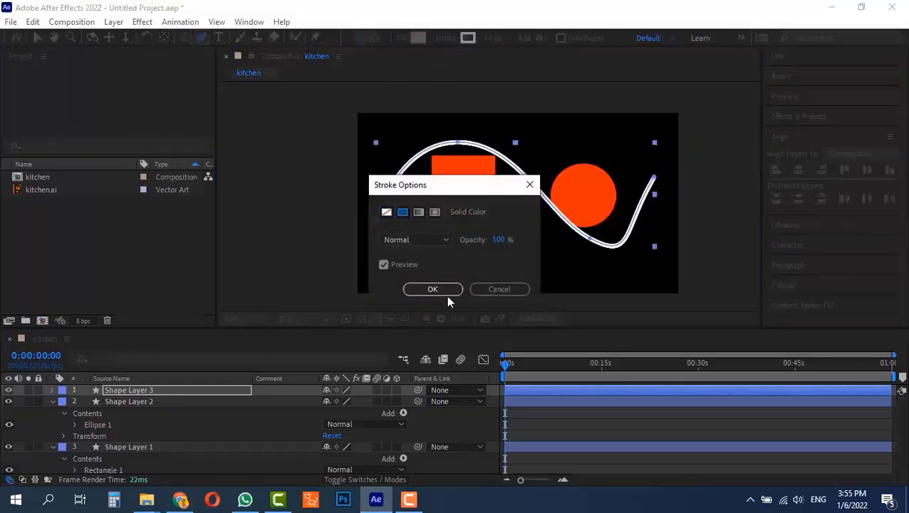
pyautogui.click(433, 288)
# Draw a closed six-point polygon below the square with the Pen tool as a separate shape layer
pyautogui.press('F2')
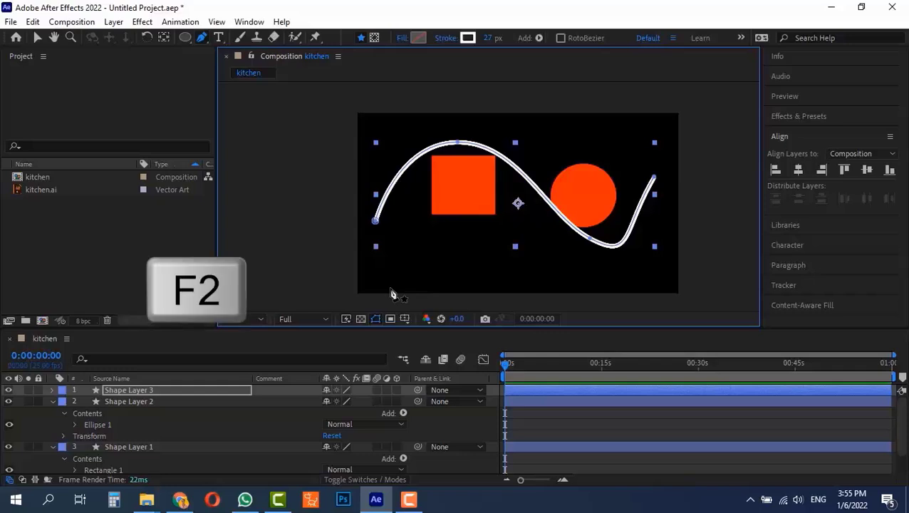
pyautogui.click(411, 262)
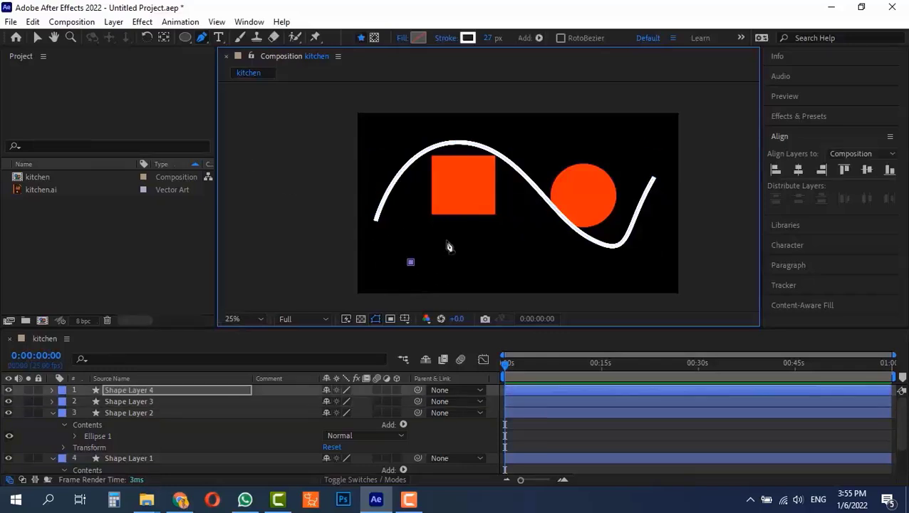
pyautogui.click(449, 235)
pyautogui.click(485, 264)
pyautogui.click(457, 288)
pyautogui.click(446, 265)
pyautogui.click(433, 277)
pyautogui.click(411, 262)
# Set the polygon's fill to Solid Color
pyautogui.click(402, 37)
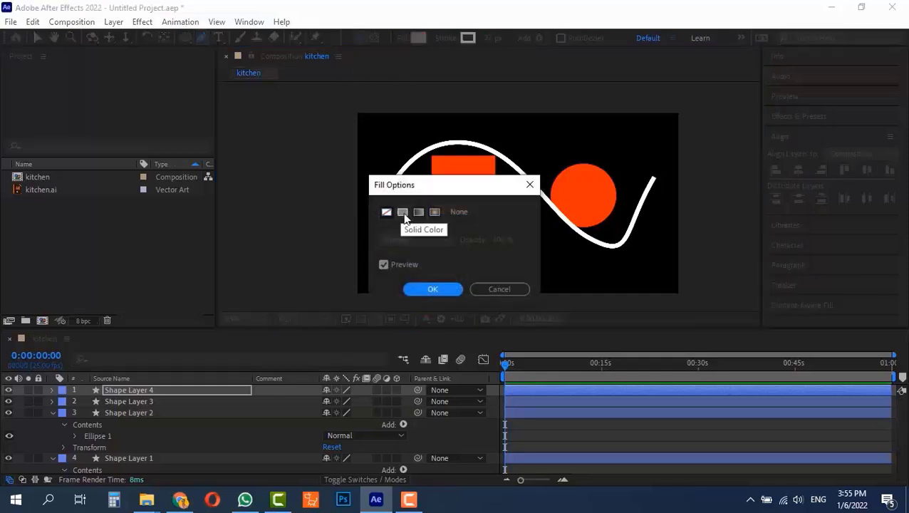
pyautogui.click(404, 211)
pyautogui.press('Return')
# Delete all four shape layers and make the kitchen.ai layer visible again
pyautogui.scroll(-2, 133, 428)
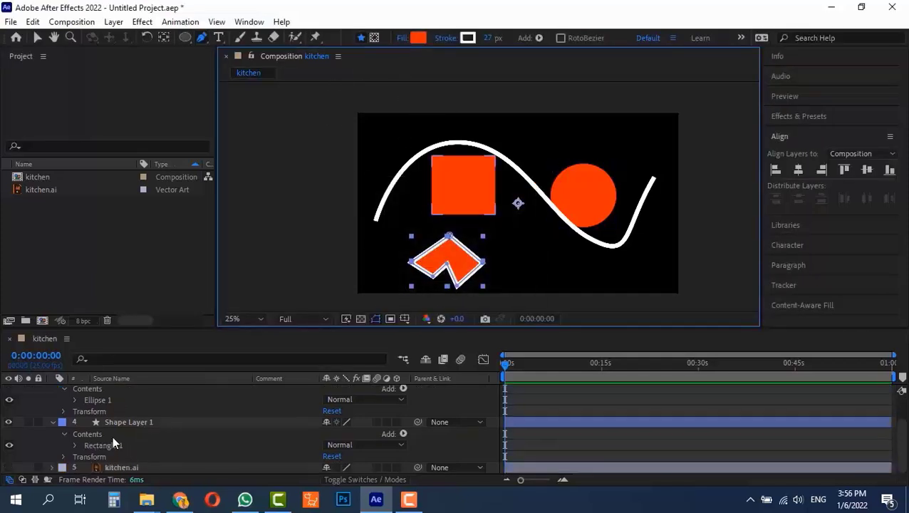
pyautogui.hotkey('ctrl', 'a')
pyautogui.scroll(2, 131, 422)
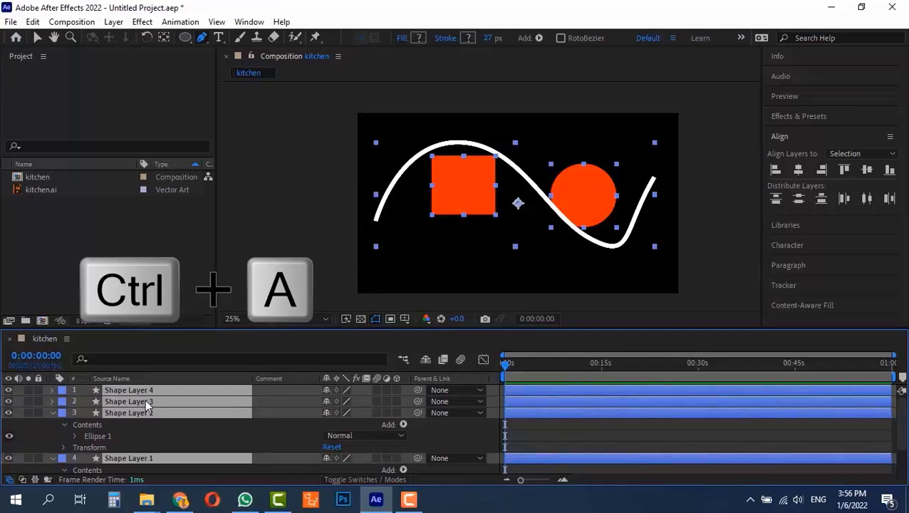
pyautogui.press('Delete')
pyautogui.click(8, 390)
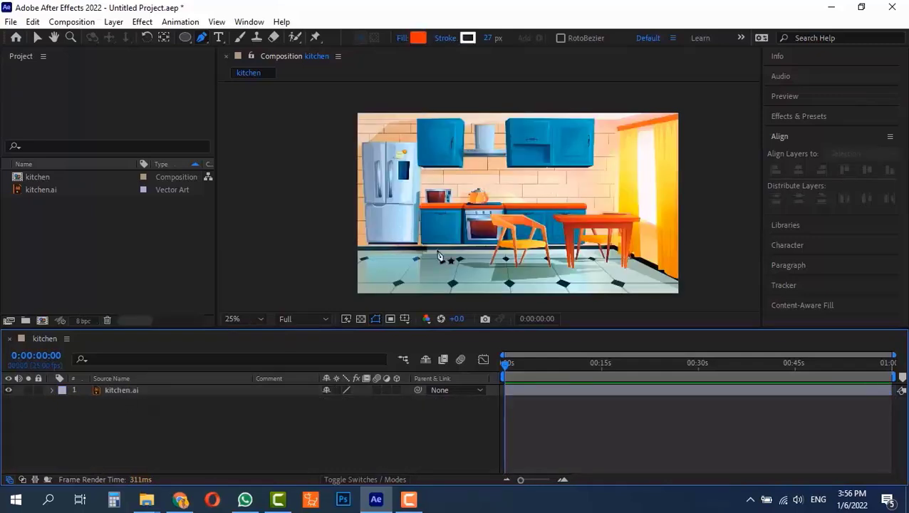
# Draw a rectangle over the right upper cabinet with no layer selected, and delete the resulting shape layer
pyautogui.click(133, 393)
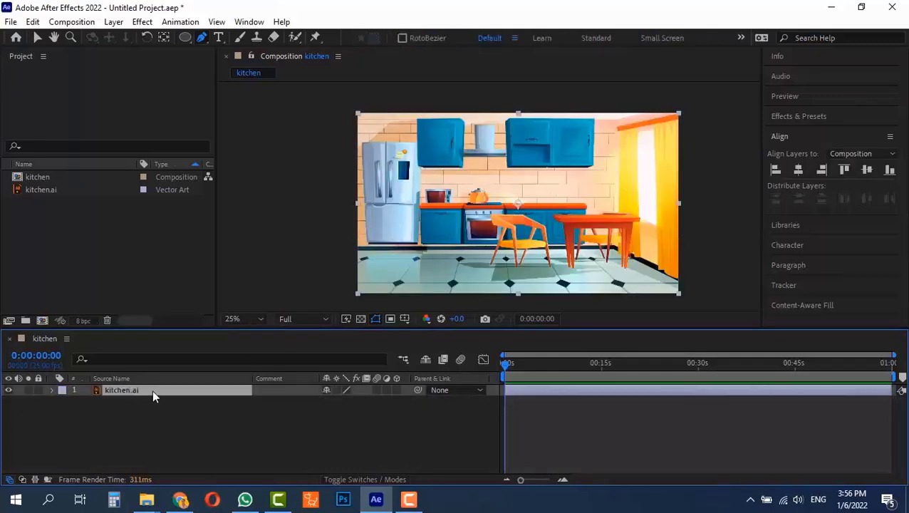
pyautogui.click(185, 37)
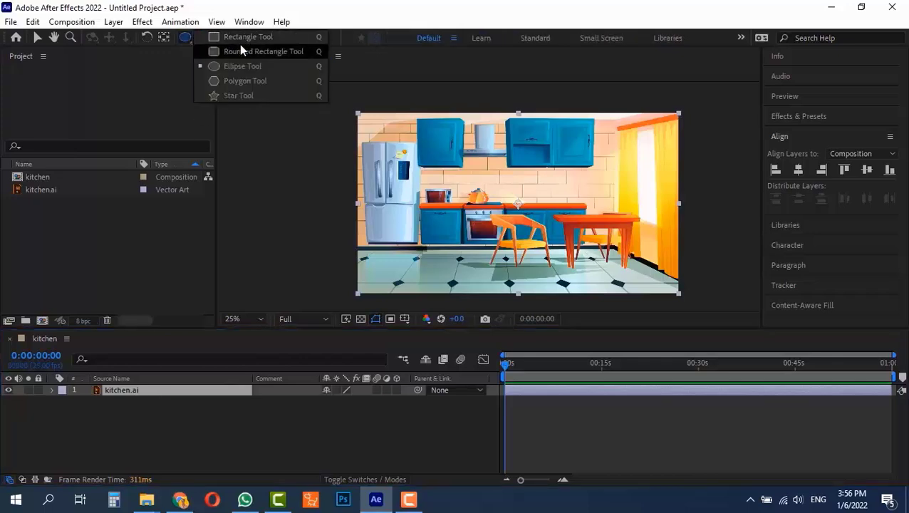
pyautogui.click(244, 37)
pyautogui.press('F2')
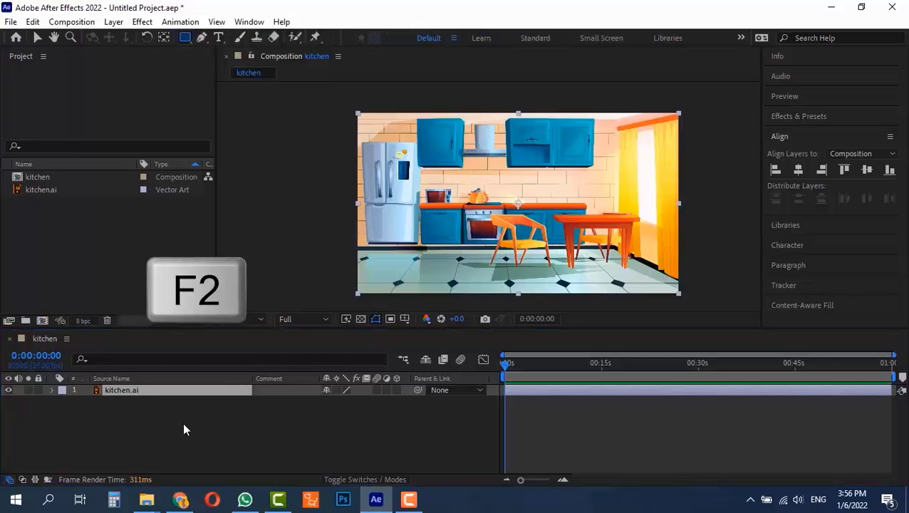
pyautogui.moveTo(547, 118); pyautogui.dragTo(602, 177)
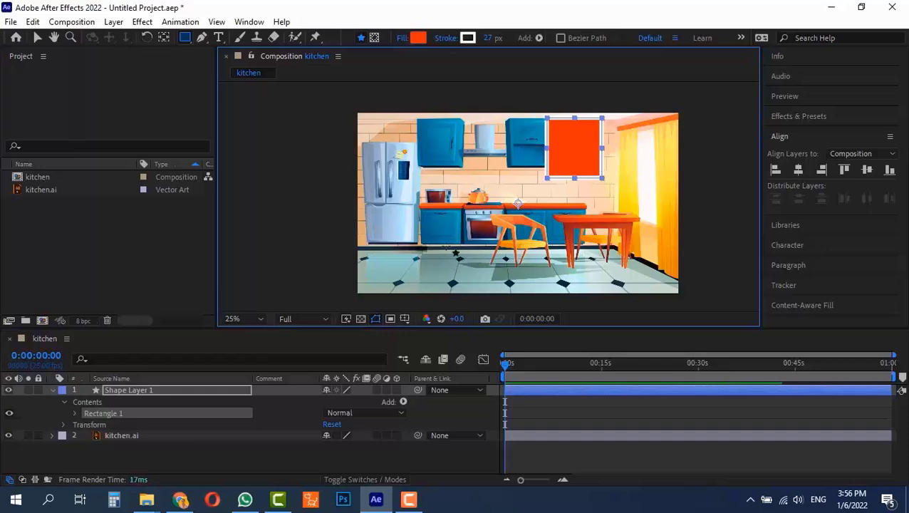
pyautogui.click(131, 387)
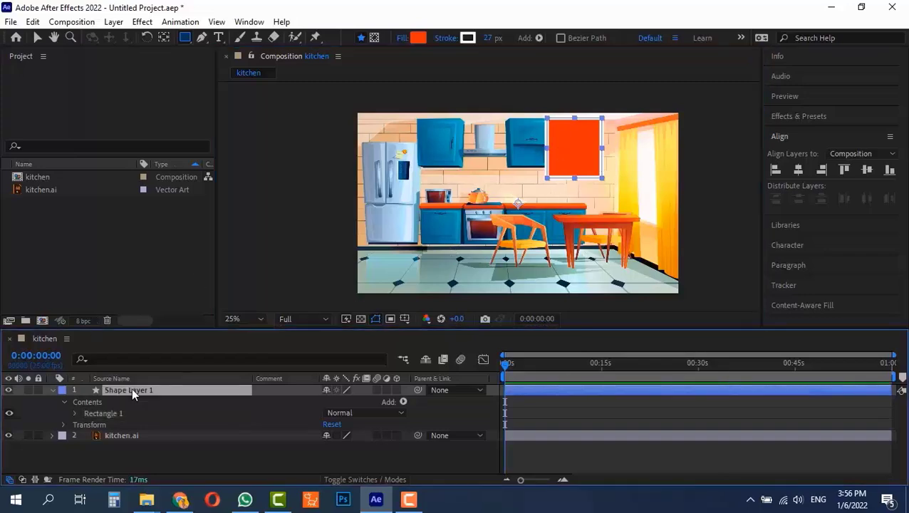
pyautogui.press('Delete')
# Draw a rectangular mask on the kitchen.ai layer around the rightmost upper cabinet door
pyautogui.click(121, 390)
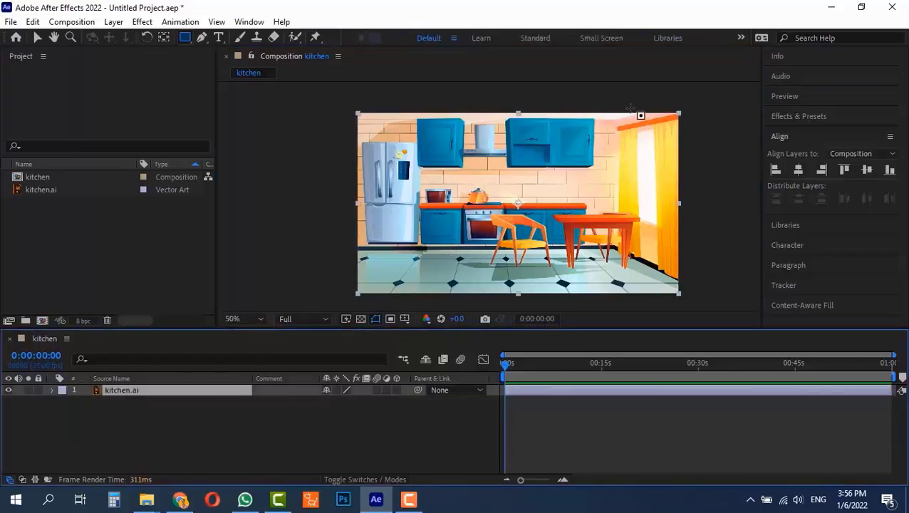
pyautogui.scroll(2, 639, 112)
pyautogui.scroll(2, 570, 166)
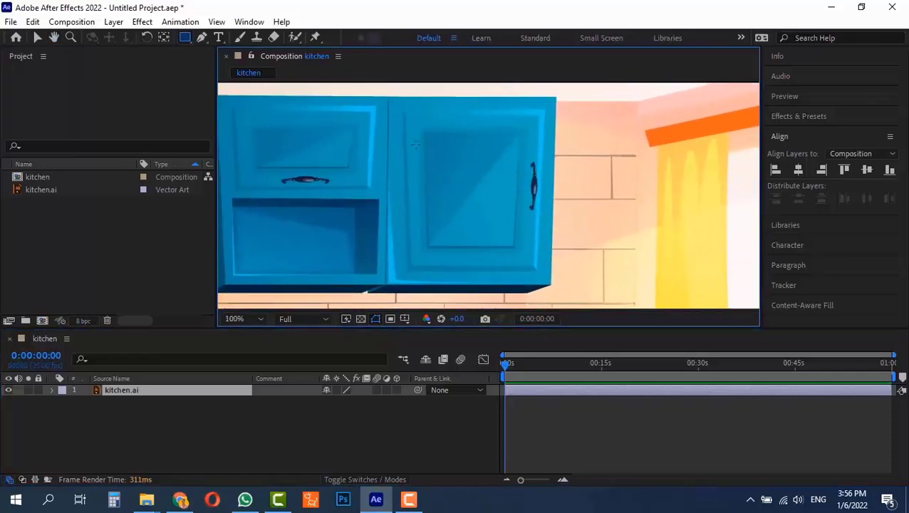
pyautogui.moveTo(387, 97)
pyautogui.mouseDown()
pyautogui.moveTo(554, 299)
pyautogui.moveTo(552, 288)
pyautogui.mouseUp()
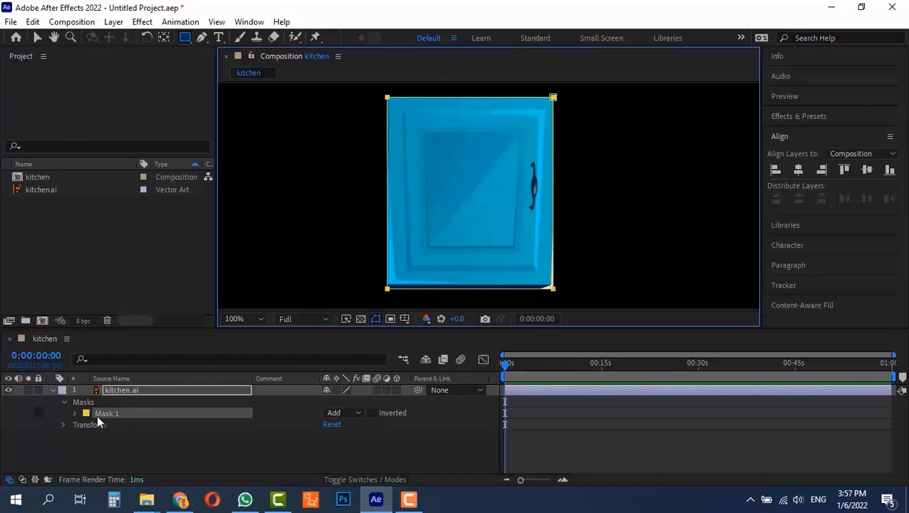
# Examine the masked cabinet door and the area outside the mask up close and within the whole composition
pyautogui.scroll(-6, 501, 244)
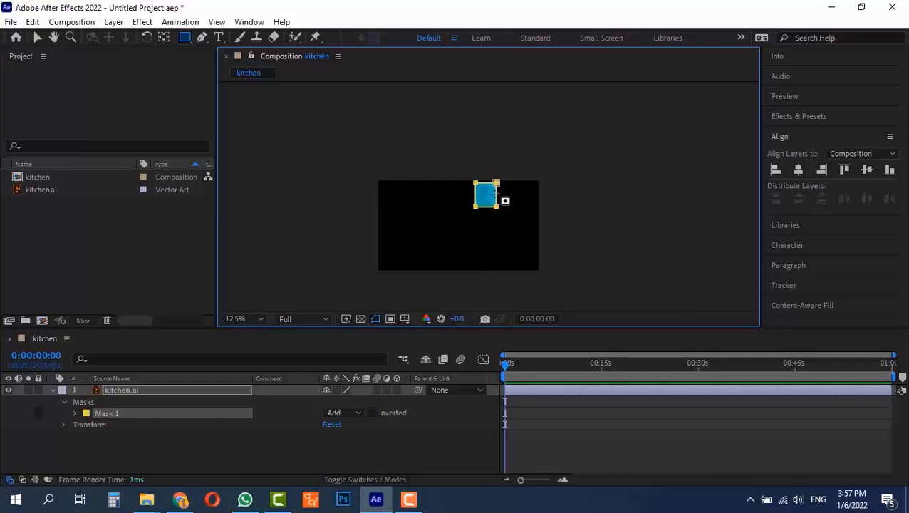
pyautogui.scroll(3, 498, 214)
pyautogui.scroll(-3, 488, 237)
pyautogui.scroll(6, 486, 246)
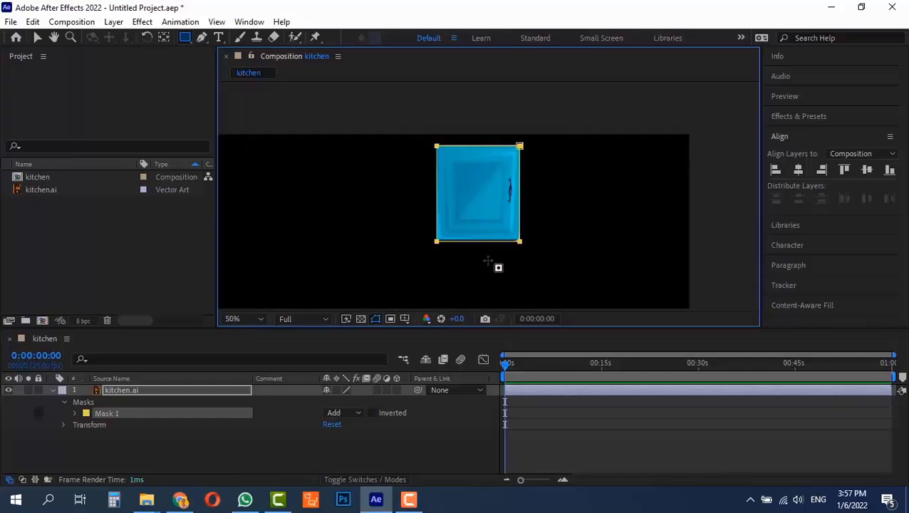
pyautogui.scroll(-2, 491, 263)
pyautogui.scroll(1, 494, 274)
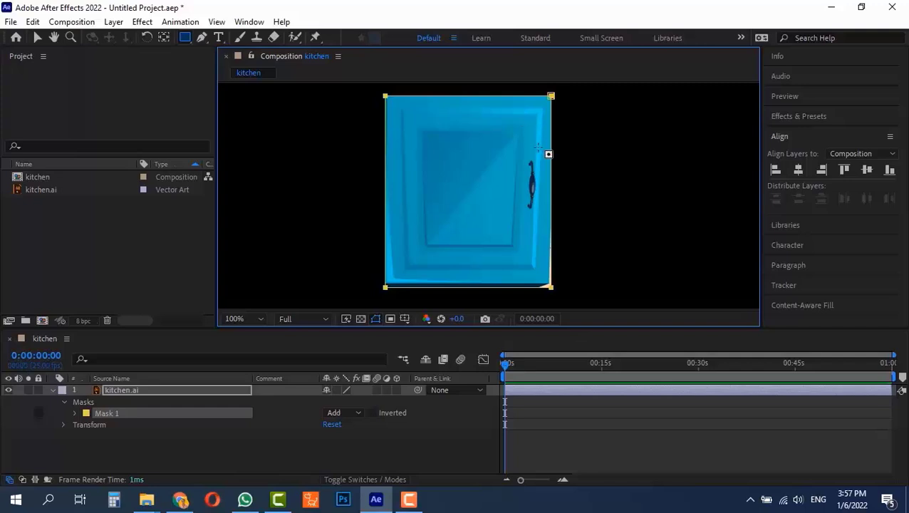
pyautogui.scroll(-3, 443, 216)
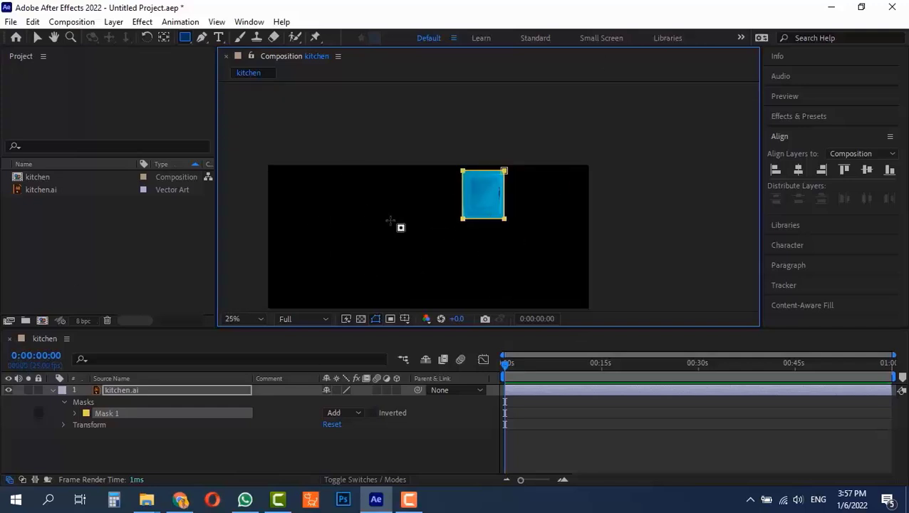
pyautogui.scroll(3, 465, 158)
pyautogui.scroll(-1, 470, 228)
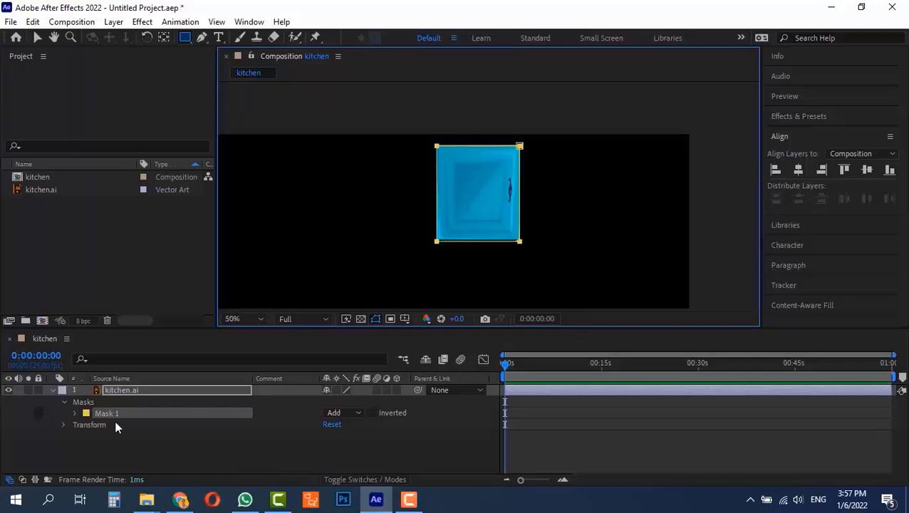
# Expand the properties of Mask 1 and set its mode to None
pyautogui.click(76, 413)
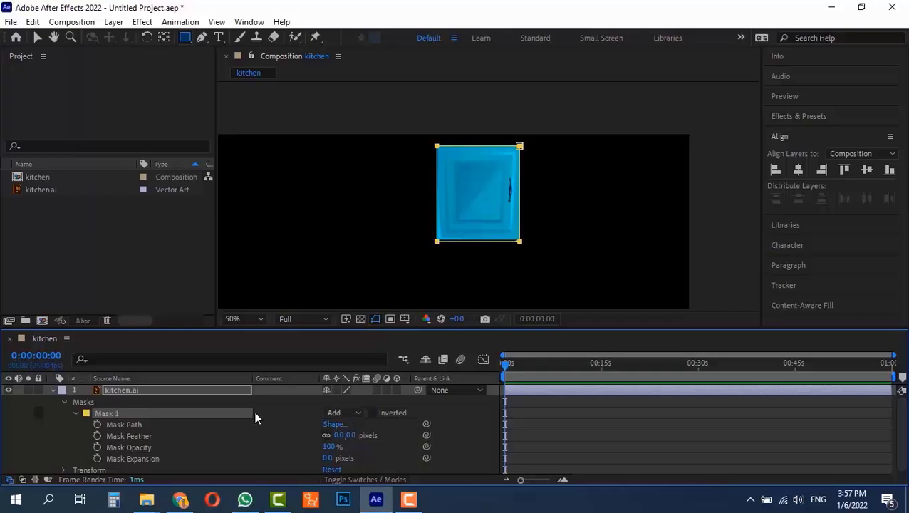
pyautogui.click(359, 418)
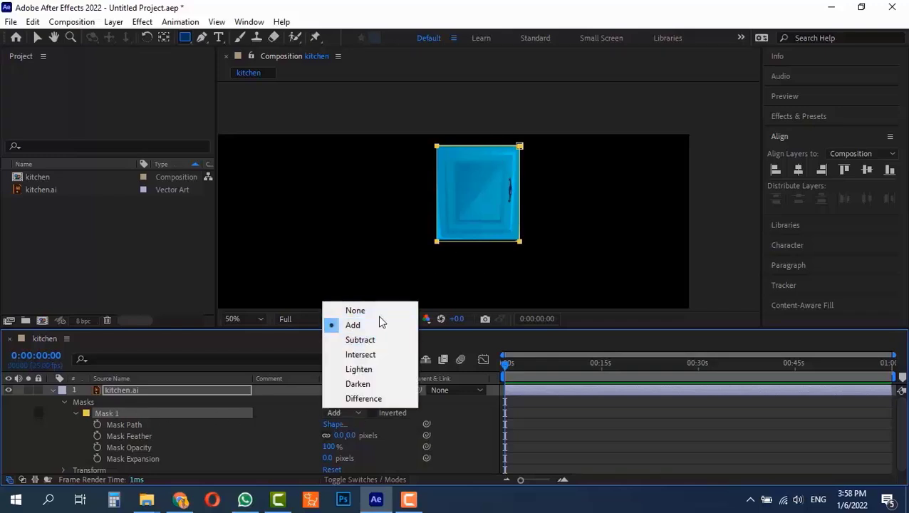
pyautogui.click(372, 311)
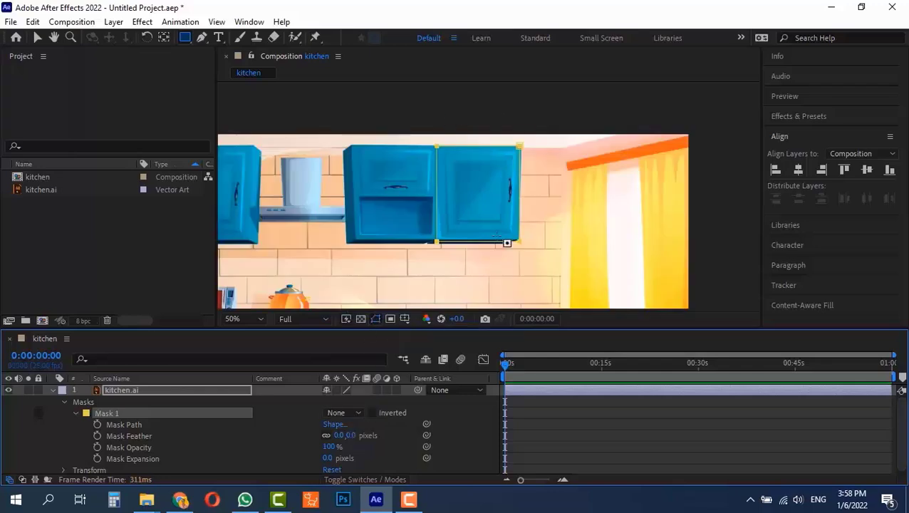
# Set Mask 1's mode on the kitchen.ai layer to Subtract and check the cut-out cabinet door in the whole composition
pyautogui.scroll(-1, 507, 243)
pyautogui.scroll(2, 523, 189)
pyautogui.scroll(-1, 460, 265)
pyautogui.click(347, 414)
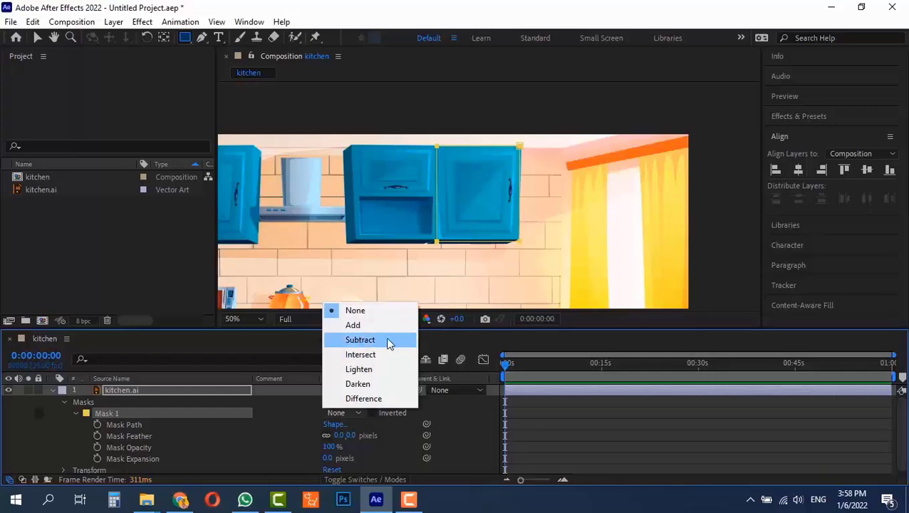
pyautogui.click(348, 342)
pyautogui.scroll(-1, 488, 197)
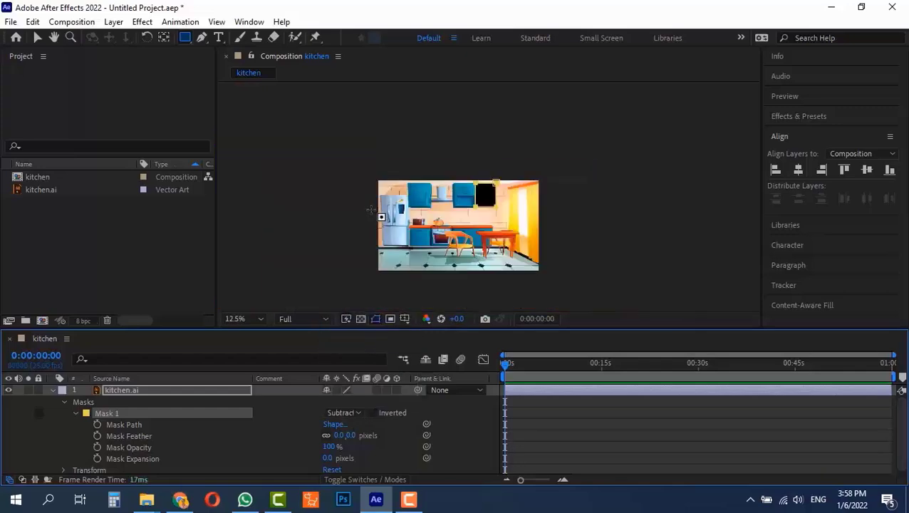
# Compare Mask 1's modes by switching it to Add and back to Subtract
pyautogui.click(346, 413)
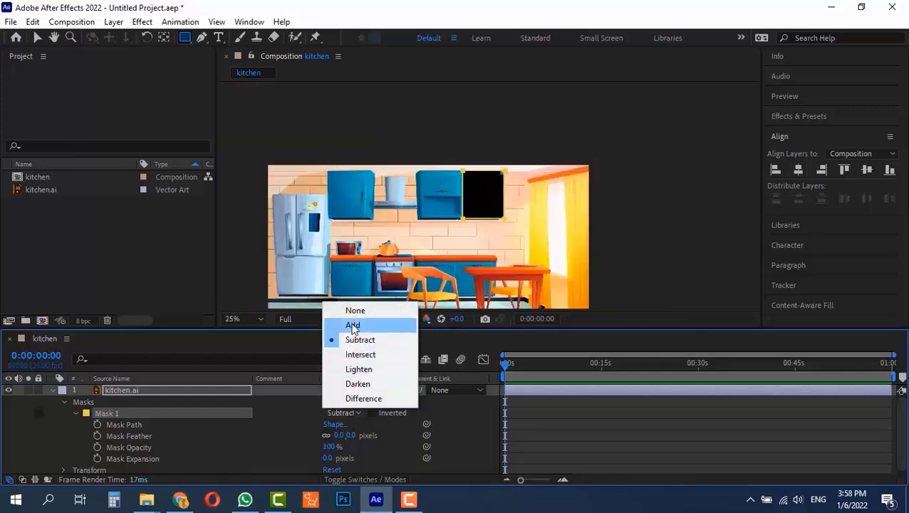
pyautogui.click(349, 326)
pyautogui.click(346, 413)
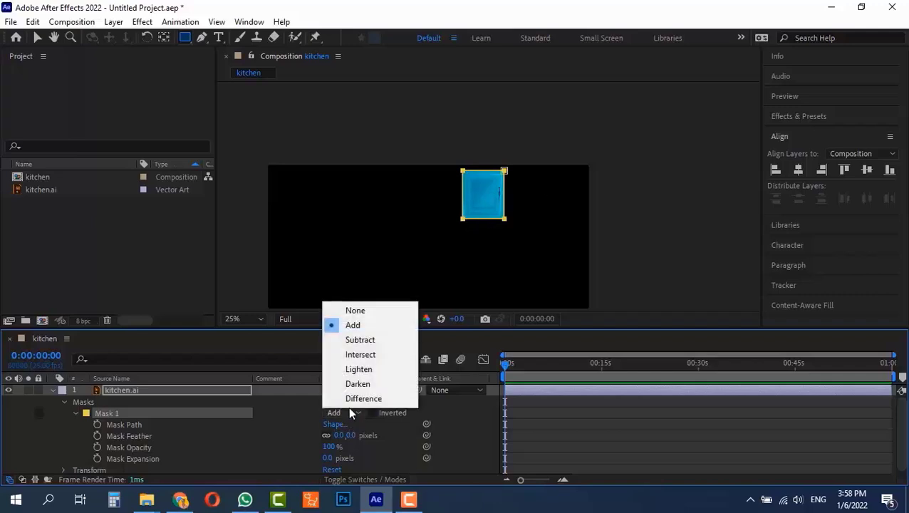
pyautogui.click(358, 340)
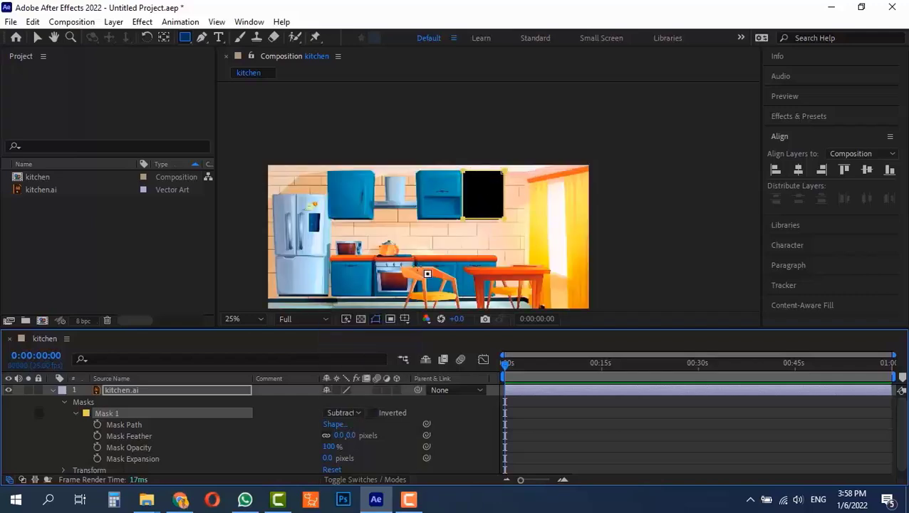
pyautogui.click(347, 414)
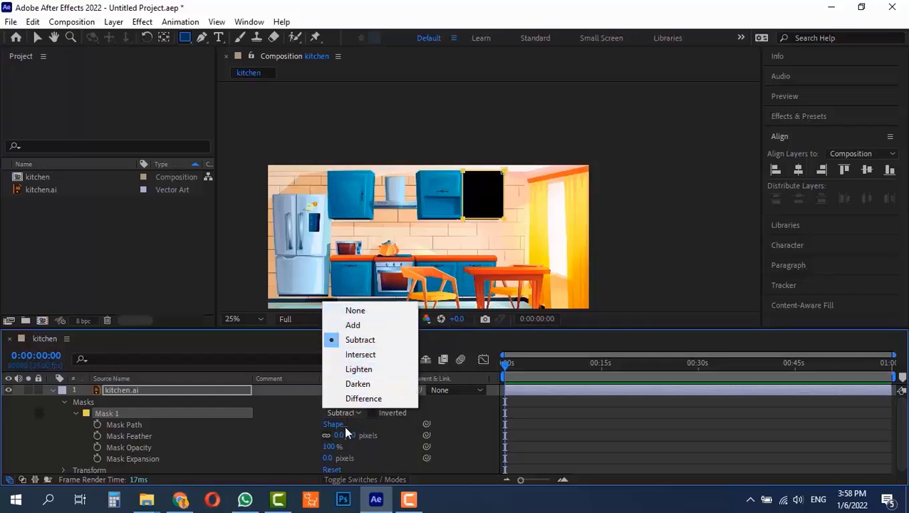
pyautogui.click(345, 409)
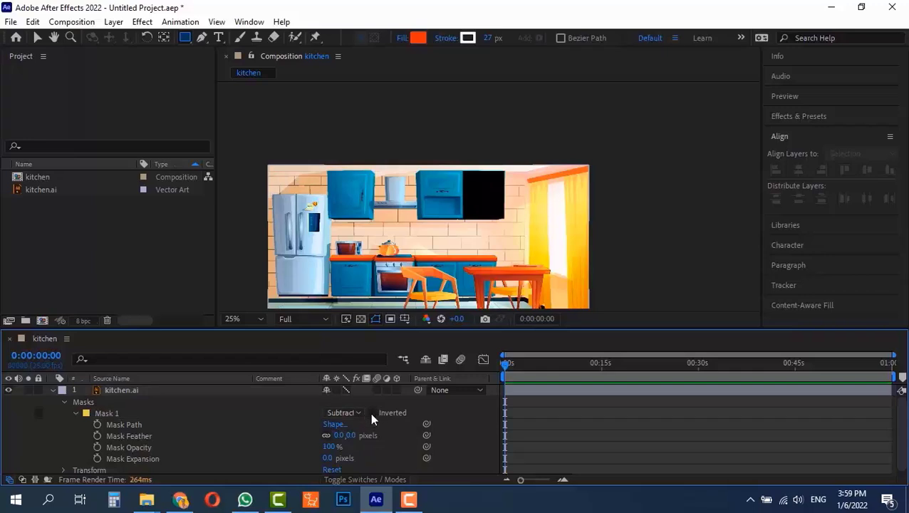
# Toggle Mask 1's Inverted option on and off in Subtract mode, and repeat the toggling in Add mode
pyautogui.click(372, 413)
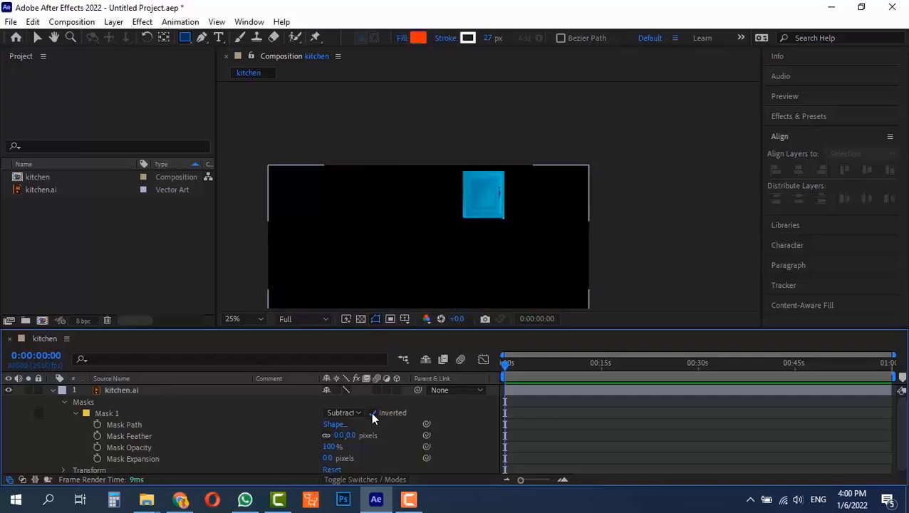
pyautogui.click(372, 414)
pyautogui.click(357, 411)
pyautogui.click(366, 325)
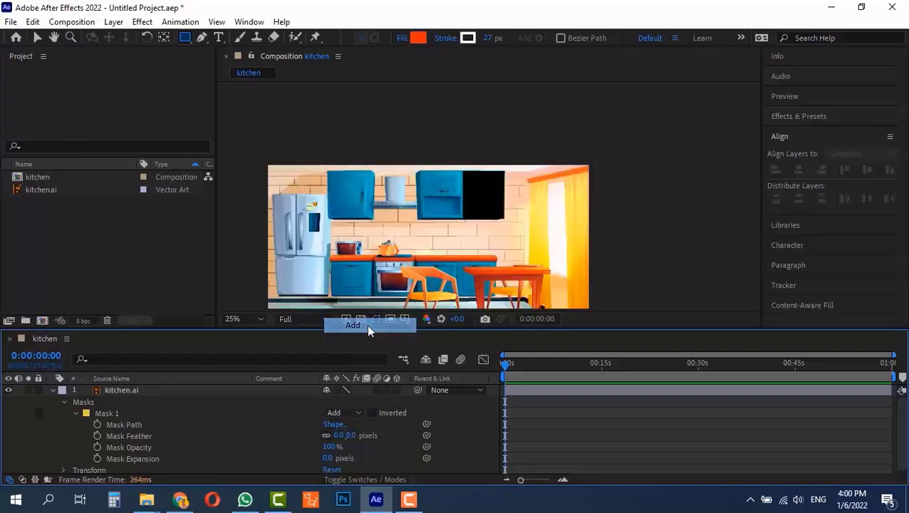
pyautogui.click(372, 413)
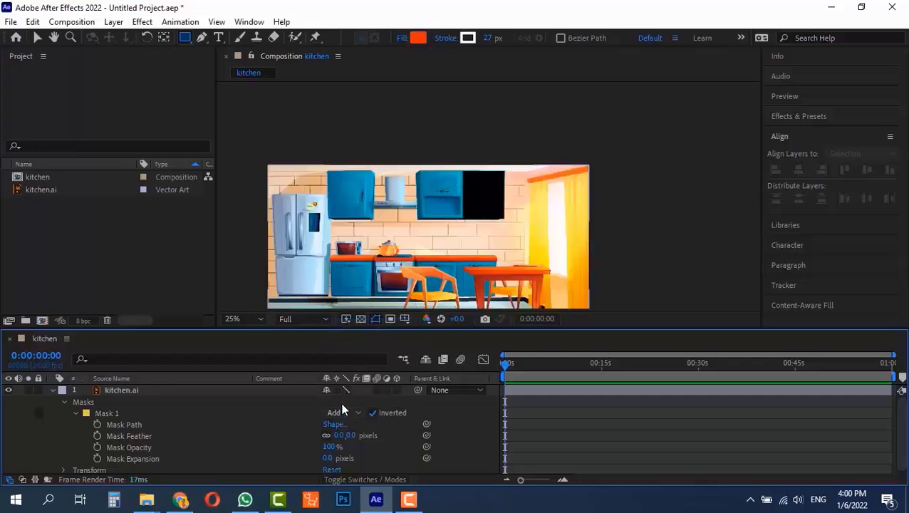
pyautogui.click(371, 414)
pyautogui.click(372, 414)
pyautogui.click(372, 414)
# Return Mask 1 to Subtract mode and toggle its Inverted option on and off twice
pyautogui.click(346, 410)
pyautogui.click(360, 340)
pyautogui.click(372, 414)
pyautogui.click(372, 413)
pyautogui.click(372, 413)
pyautogui.click(372, 413)
# View Mask 1's shape settings without changing them, and invert the mask to isolate the cabinet door
pyautogui.click(333, 424)
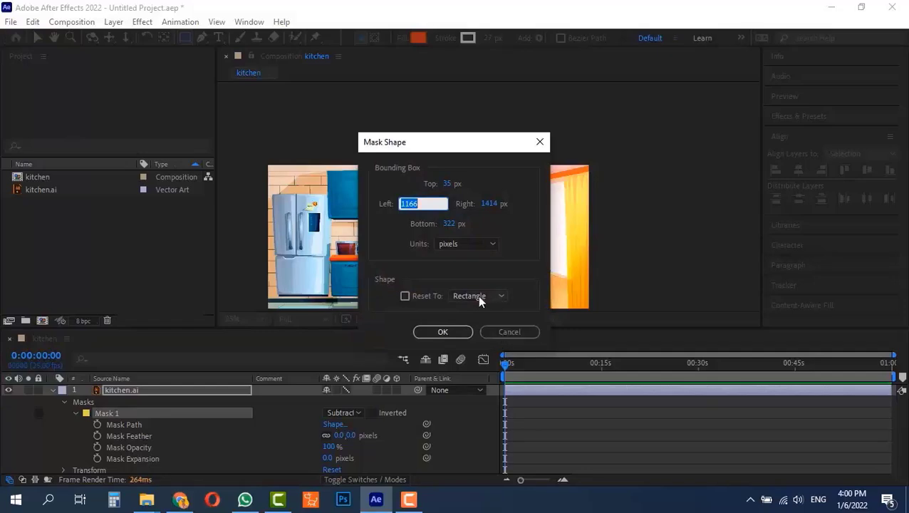
pyautogui.click(507, 333)
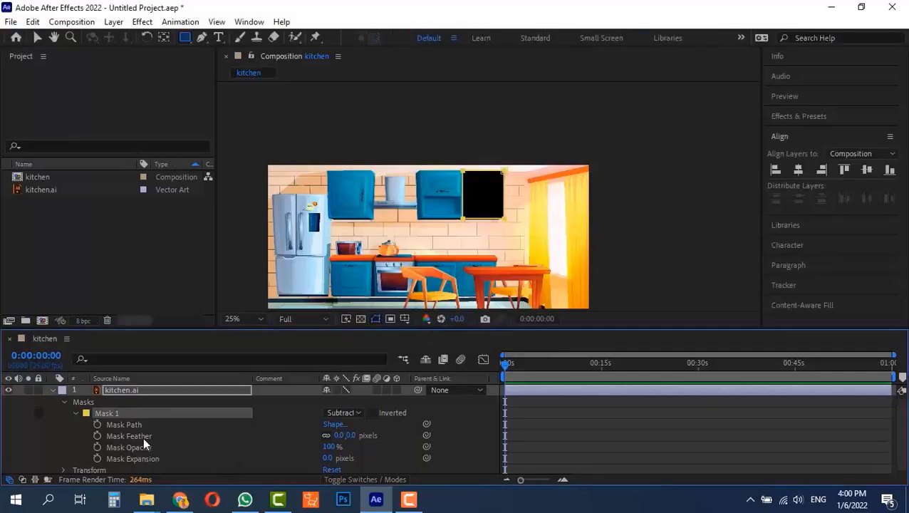
pyautogui.click(371, 415)
pyautogui.press('/')
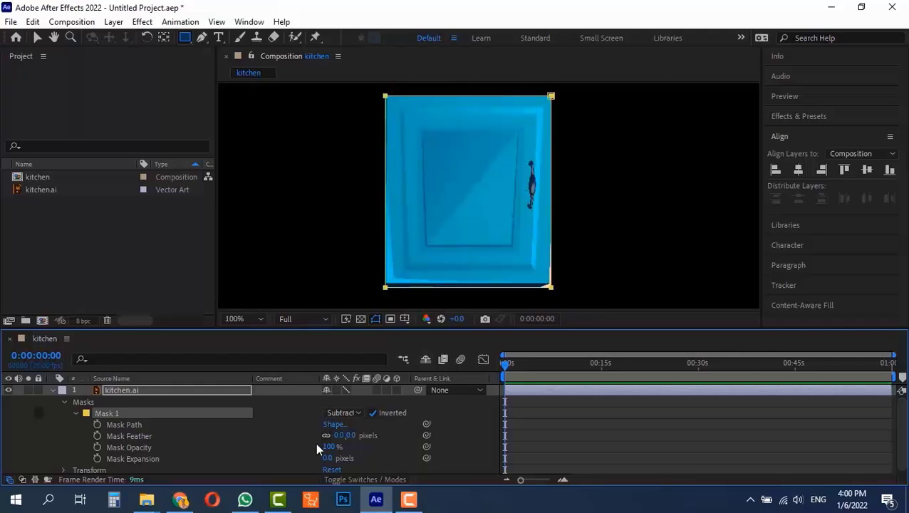
# Feather Mask 1 by 21 pixels, and unlink the two feather dimensions to set them to 24 and 35 pixels
pyautogui.moveTo(337, 437); pyautogui.dragTo(350, 435)
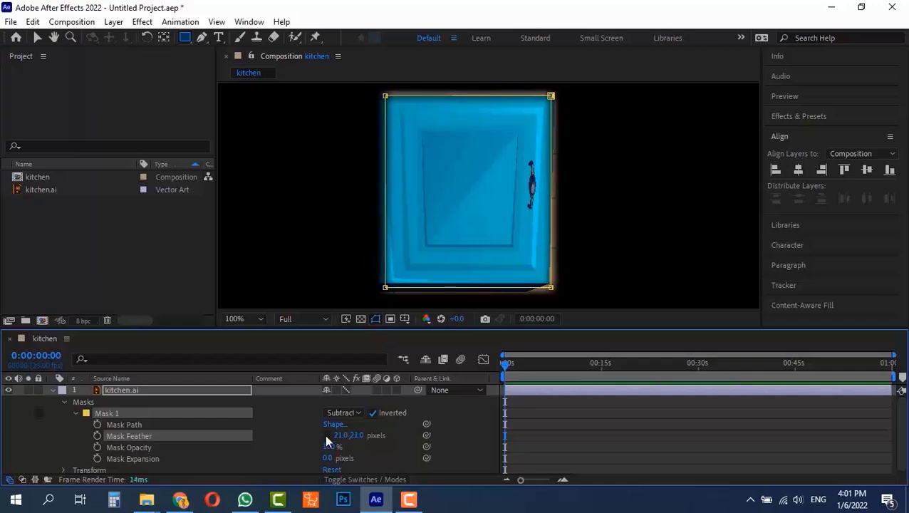
pyautogui.click(325, 435)
pyautogui.moveTo(337, 435); pyautogui.dragTo(471, 445)
pyautogui.keyDown('shift'); pyautogui.click(162, 449); pyautogui.keyUp('shift')
pyautogui.click(344, 445)
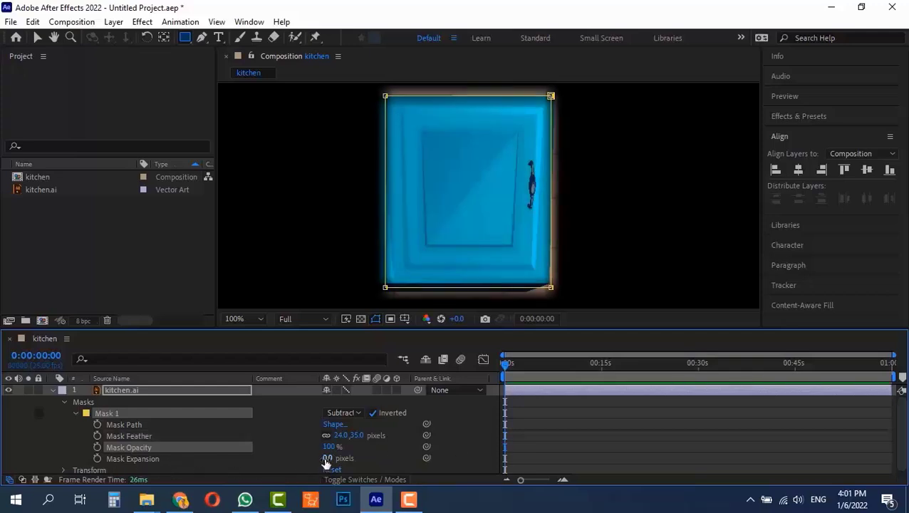
# Set Mask 1's expansion to -6 pixels and its feather to 12 and 23 pixels
pyautogui.moveTo(326, 459); pyautogui.dragTo(318, 434)
pyautogui.moveTo(322, 441); pyautogui.dragTo(335, 441)
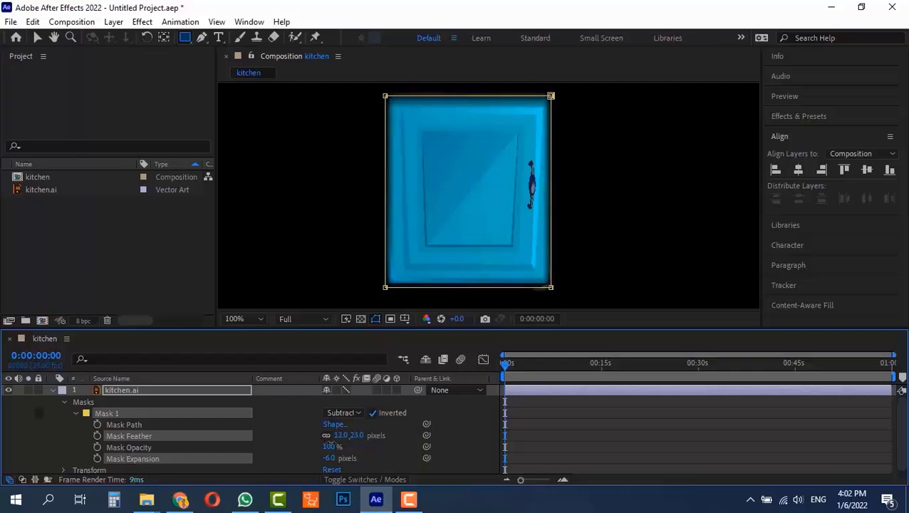
pyautogui.scroll(-2, 375, 218)
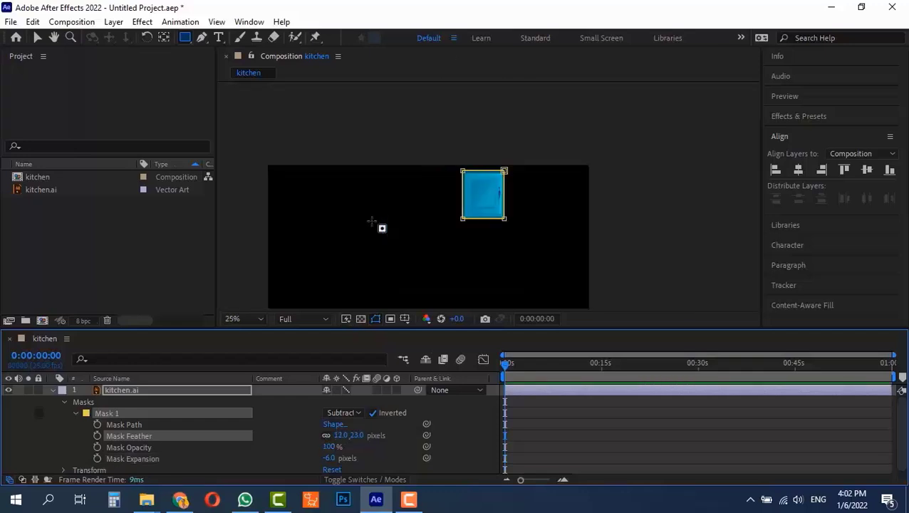
pyautogui.scroll(2, 372, 221)
# Delete Mask 1 from the kitchen.ai layer
pyautogui.click(378, 411)
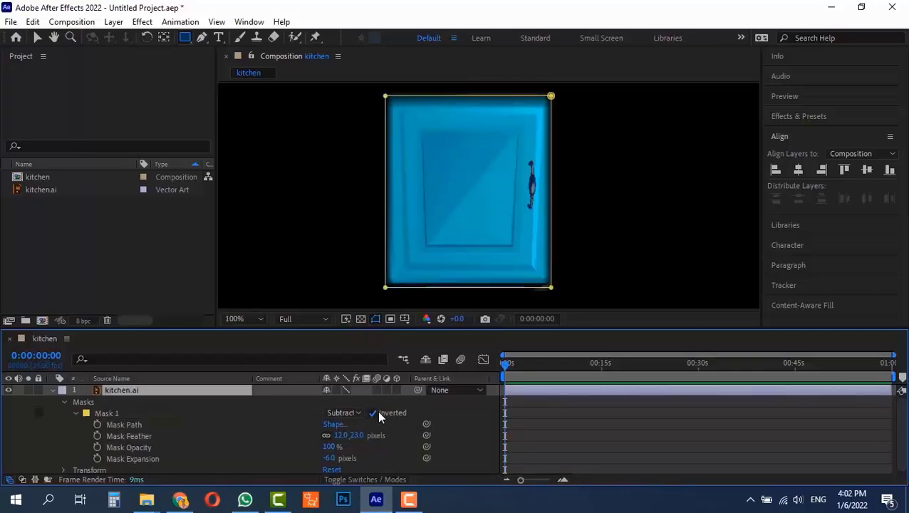
pyautogui.click(108, 414)
pyautogui.press('Delete')
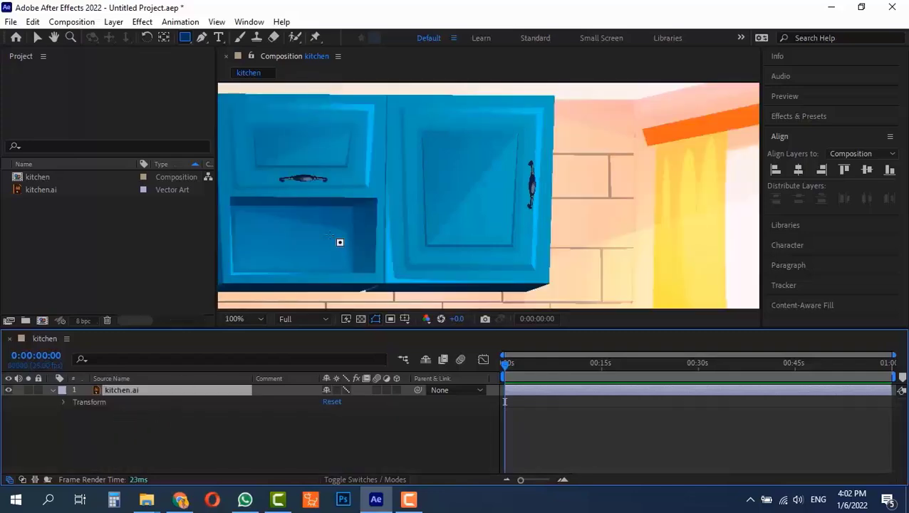
# Examine the orange pot on the stove up close and activate the Rounded Rectangle Tool
pyautogui.scroll(-4, 340, 239)
pyautogui.scroll(2, 371, 265)
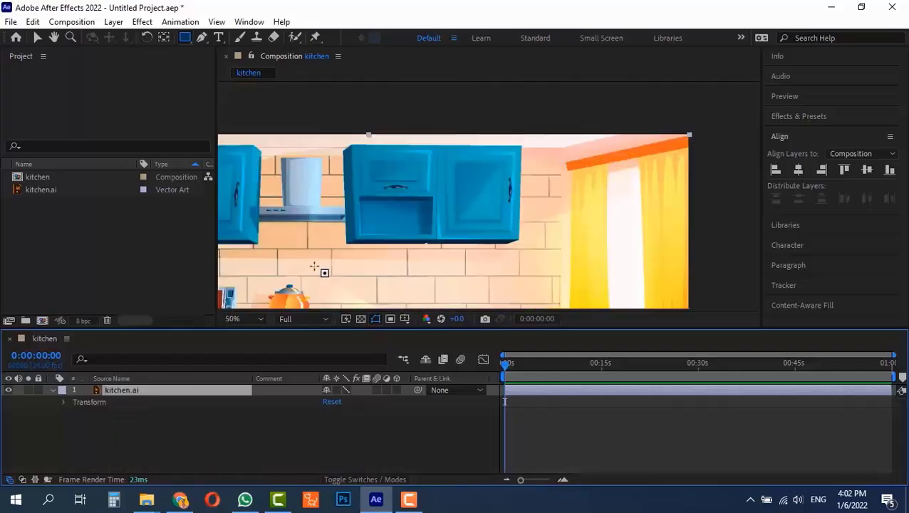
pyautogui.scroll(1, 311, 267)
pyautogui.press('space')
pyautogui.moveTo(292, 265); pyautogui.dragTo(554, 169)
pyautogui.scroll(2, 446, 176)
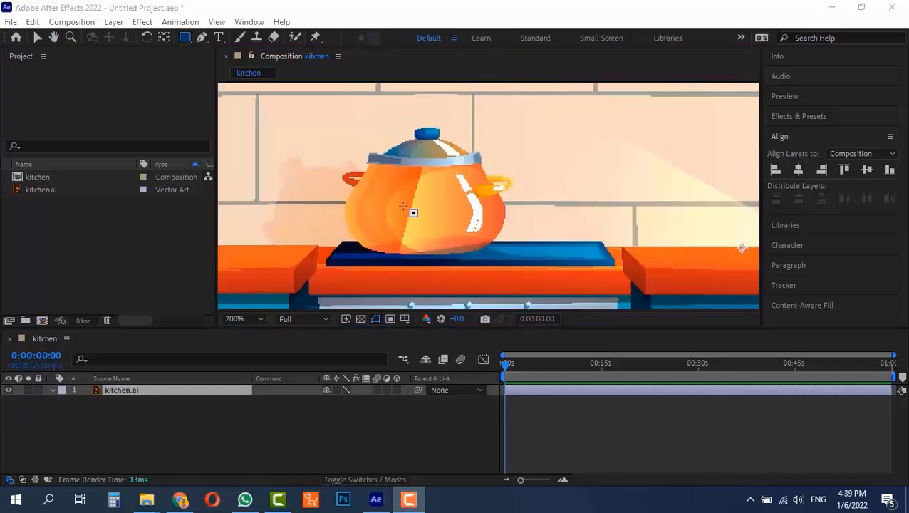
pyautogui.click(183, 40)
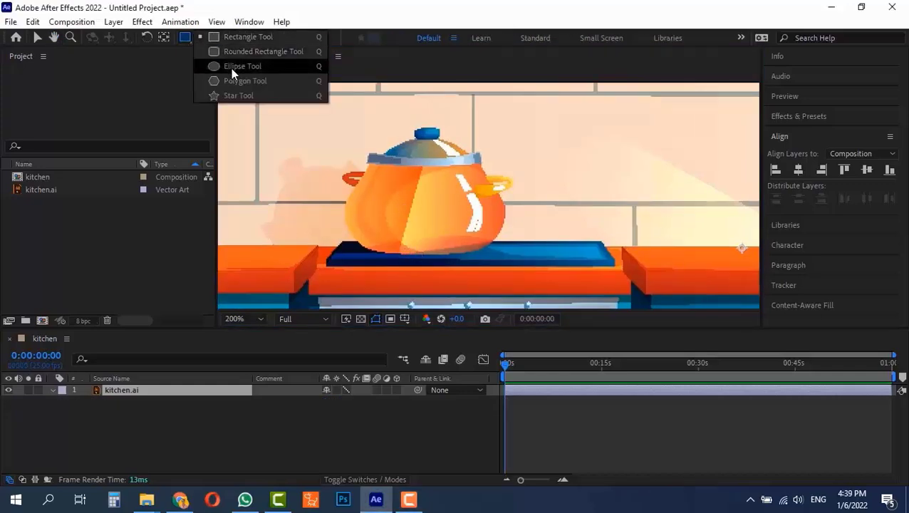
pyautogui.click(240, 51)
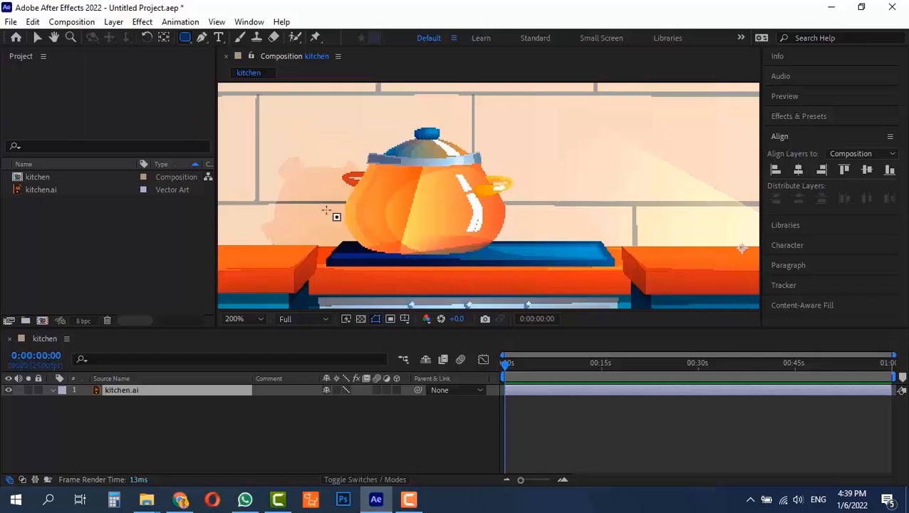
# Draw a closed four-point Pen tool shape beside the orange pot with no layer selected, and delete the resulting shape layer
pyautogui.press('g')
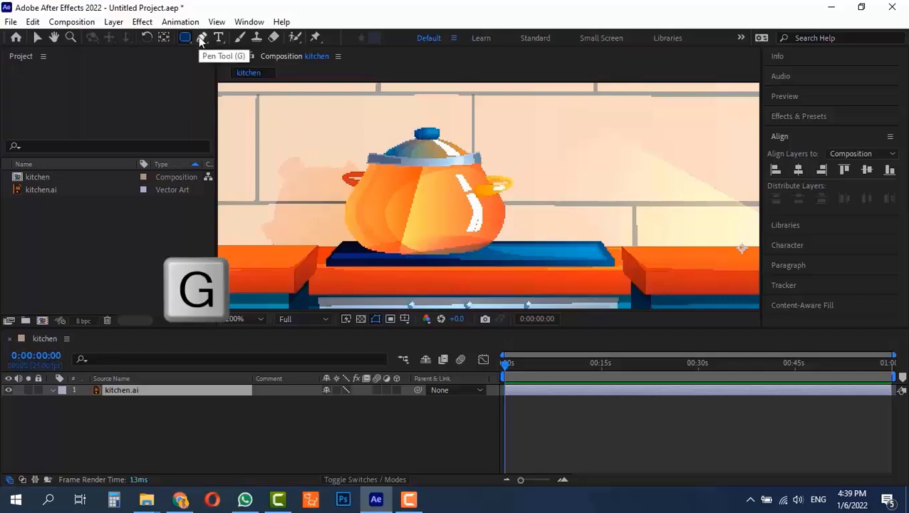
pyautogui.click(200, 40)
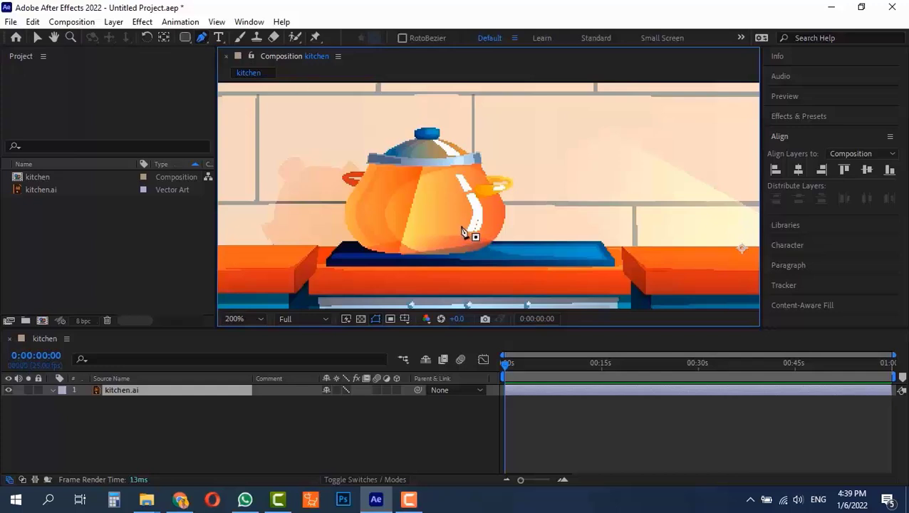
pyautogui.press('F2')
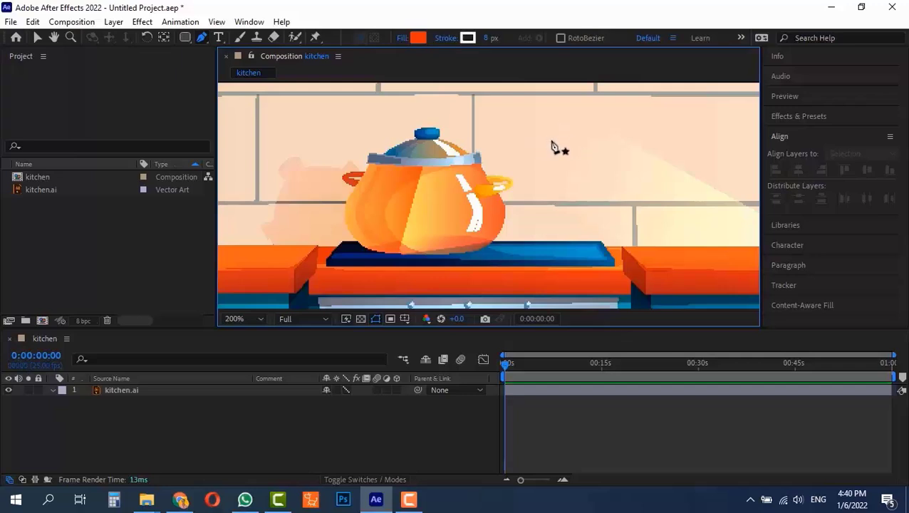
pyautogui.moveTo(550, 134); pyautogui.dragTo(637, 126)
pyautogui.click(682, 174)
pyautogui.click(589, 201)
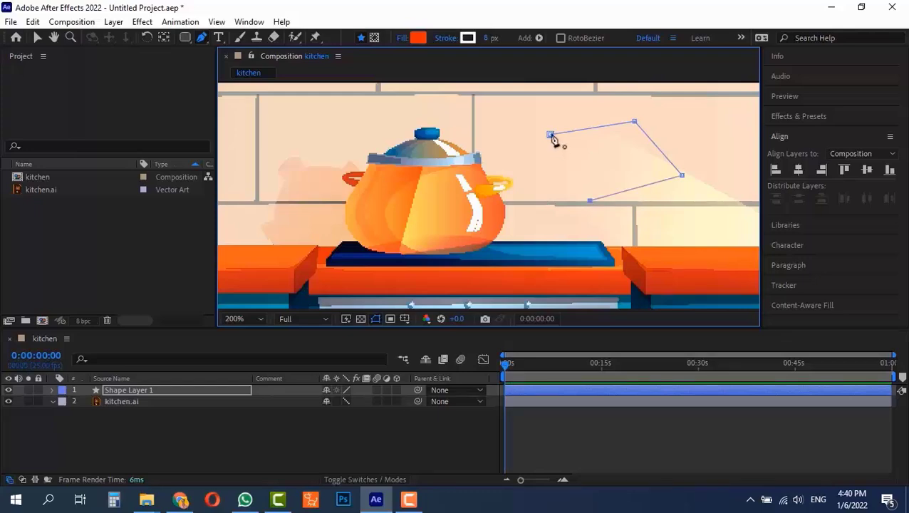
pyautogui.click(550, 134)
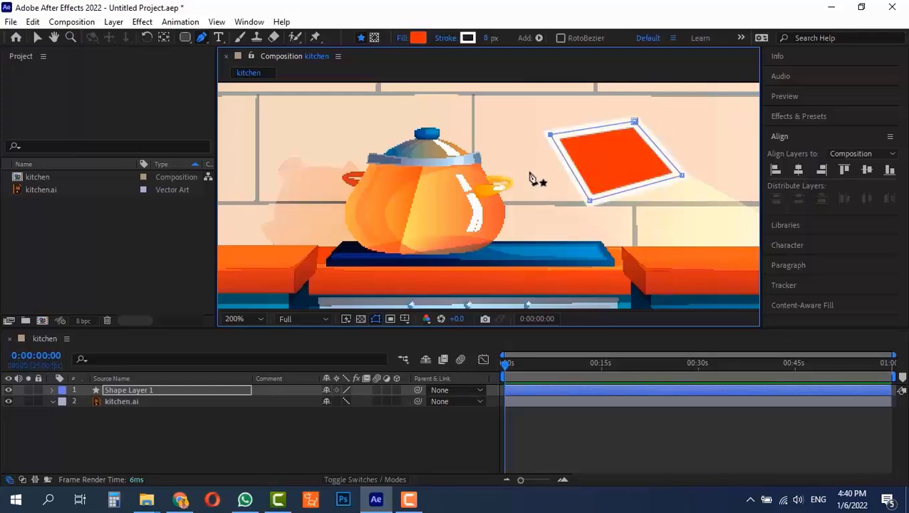
pyautogui.click(129, 388)
pyautogui.press('Delete')
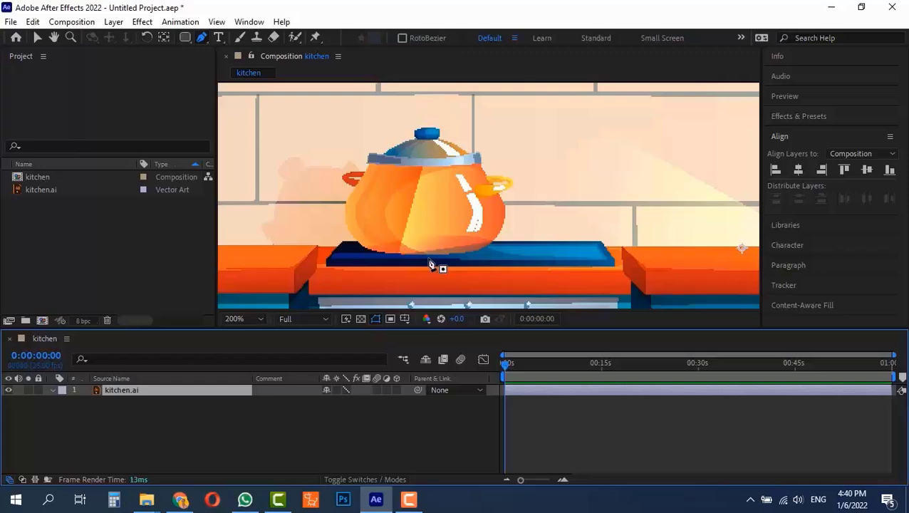
# Start a Pen tool mask on the kitchen.ai layer at the pot's base and curve it up the right side to the yellow handle
pyautogui.moveTo(410, 262); pyautogui.dragTo(430, 199)
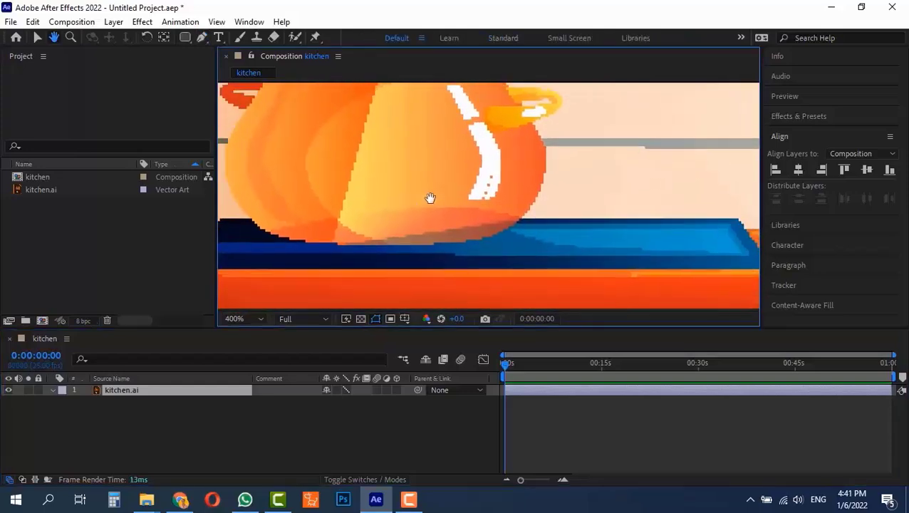
pyautogui.click(382, 247)
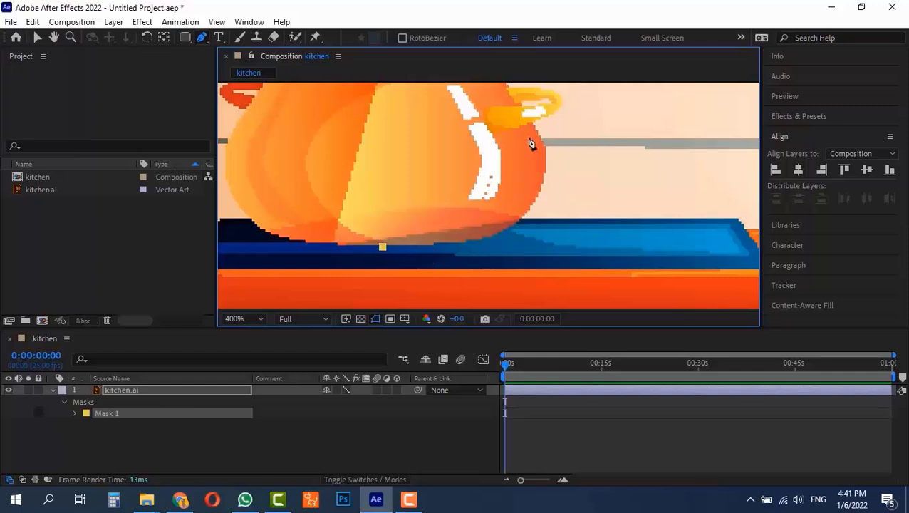
pyautogui.moveTo(532, 223); pyautogui.dragTo(555, 173)
pyautogui.press('space')
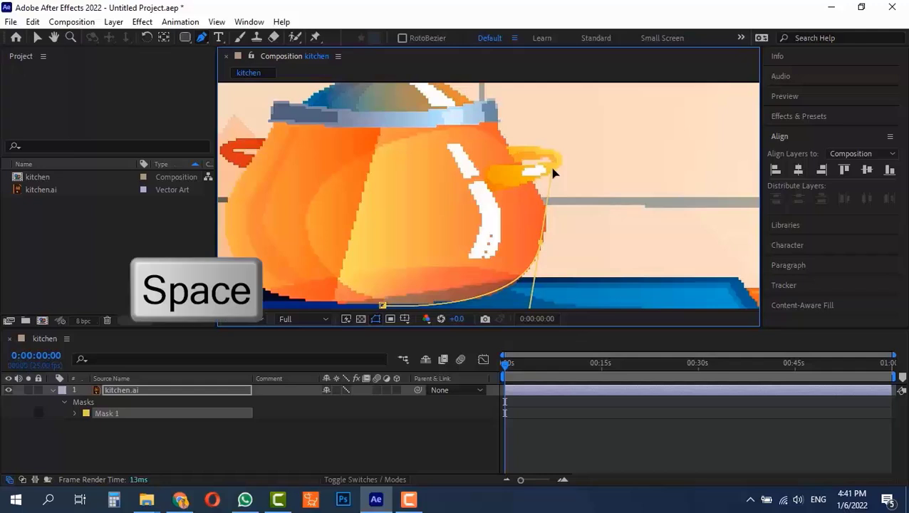
pyautogui.moveTo(554, 173)
pyautogui.mouseDown()
pyautogui.moveTo(522, 167)
pyautogui.moveTo(554, 174)
pyautogui.mouseUp()
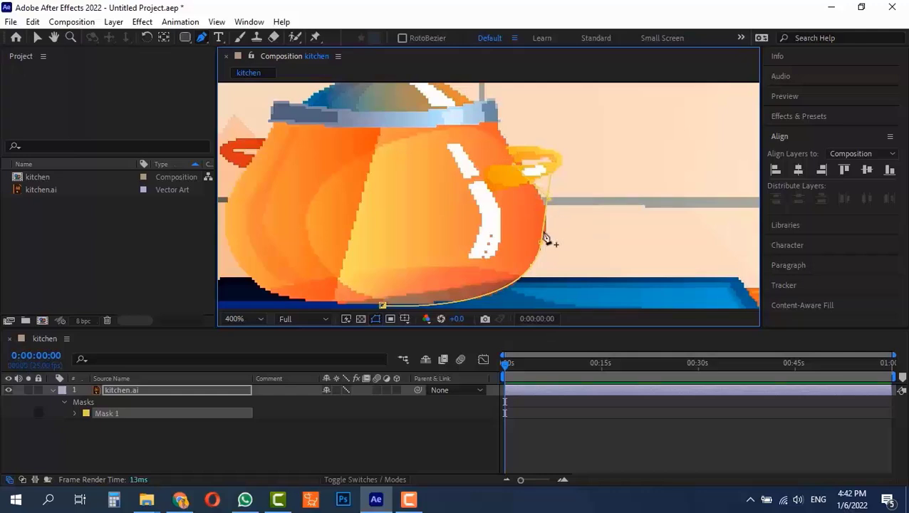
pyautogui.hotkey('ctrl', 'z')
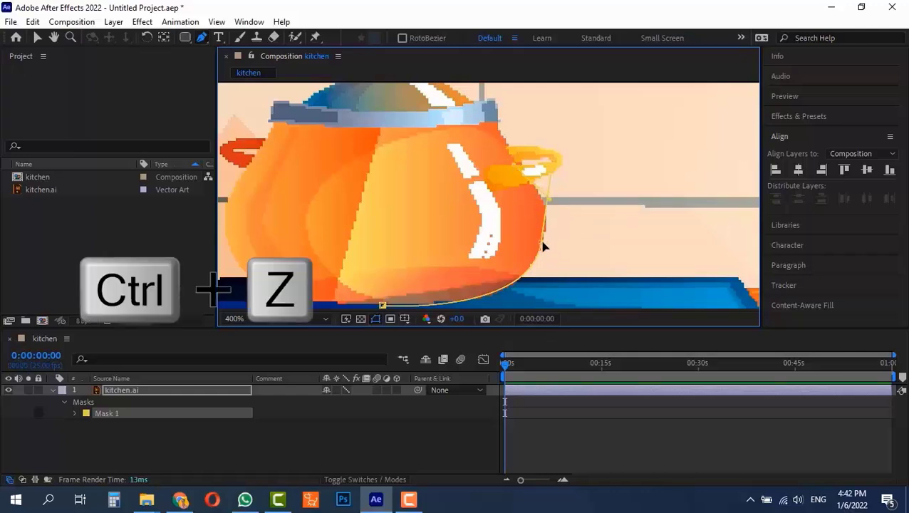
pyautogui.press('alt')
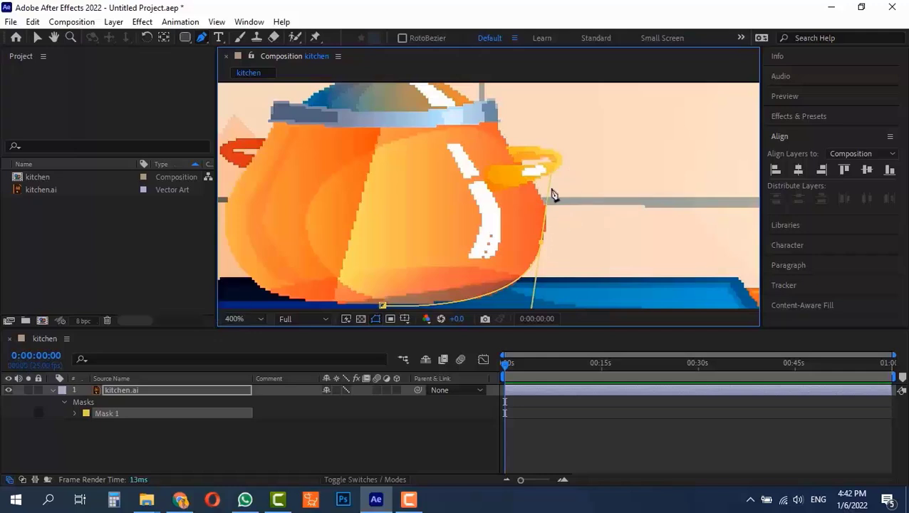
pyautogui.scroll(2, 552, 179)
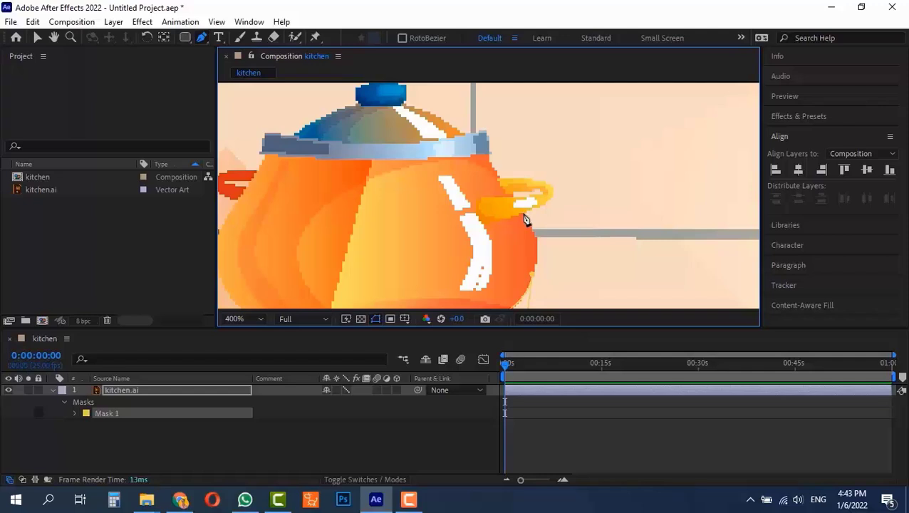
pyautogui.moveTo(526, 219); pyautogui.dragTo(496, 189)
# Change Mask 1's outline color to purple
pyautogui.click(86, 412)
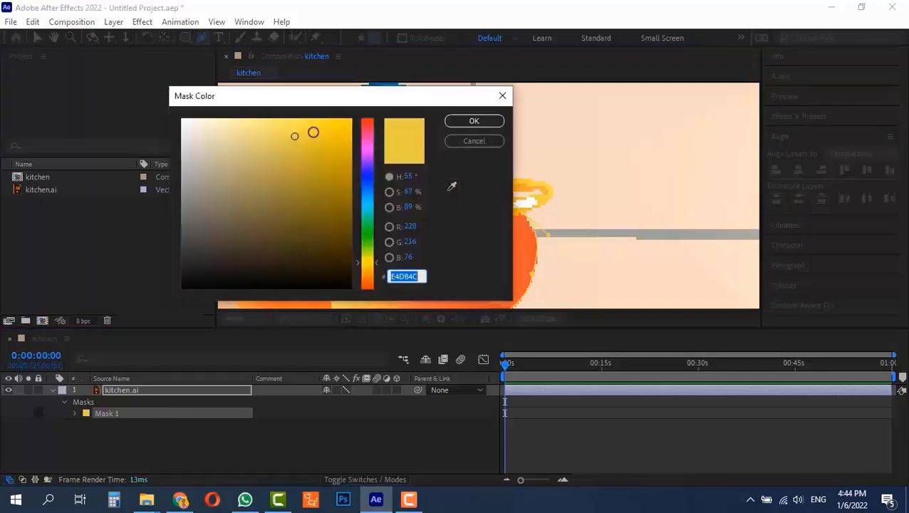
pyautogui.moveTo(365, 179)
pyautogui.mouseDown()
pyautogui.moveTo(365, 162)
pyautogui.moveTo(360, 183)
pyautogui.mouseUp()
pyautogui.click(315, 146)
pyautogui.moveTo(334, 151)
pyautogui.mouseDown()
pyautogui.moveTo(329, 168)
pyautogui.moveTo(371, 151)
pyautogui.moveTo(329, 129)
pyautogui.moveTo(316, 160)
pyautogui.mouseUp()
pyautogui.click(474, 121)
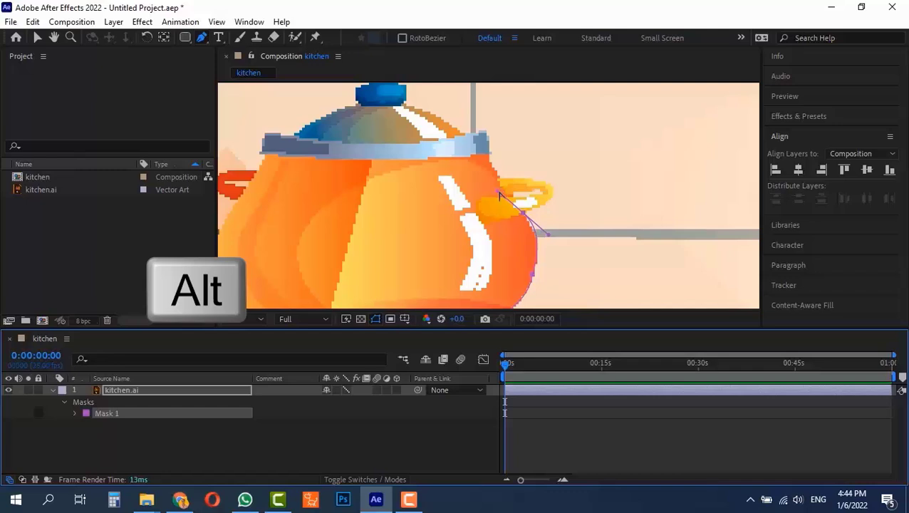
# Continue Mask 1 around the pot's yellow handle and up to the right end of the lid's rim
pyautogui.moveTo(498, 191); pyautogui.dragTo(464, 184)
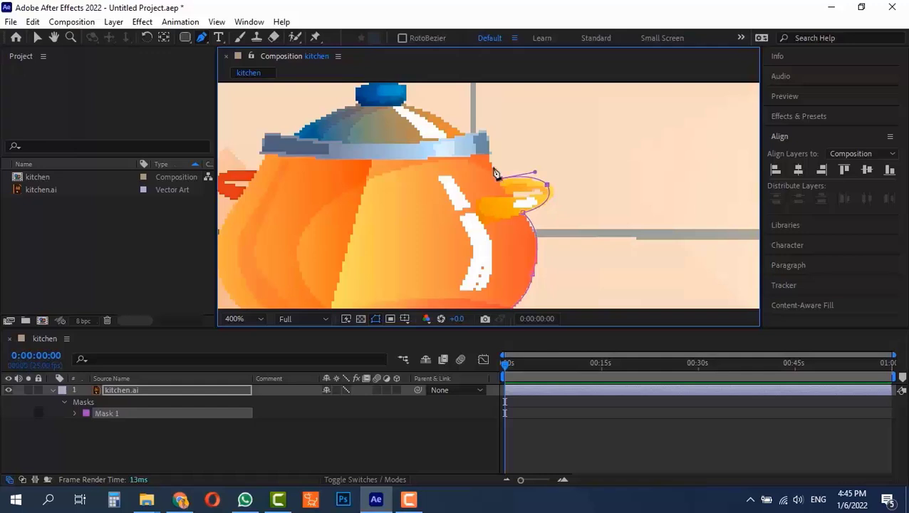
pyautogui.click(488, 163)
pyautogui.click(487, 134)
pyautogui.press('h')
pyautogui.moveTo(401, 106); pyautogui.dragTo(411, 223)
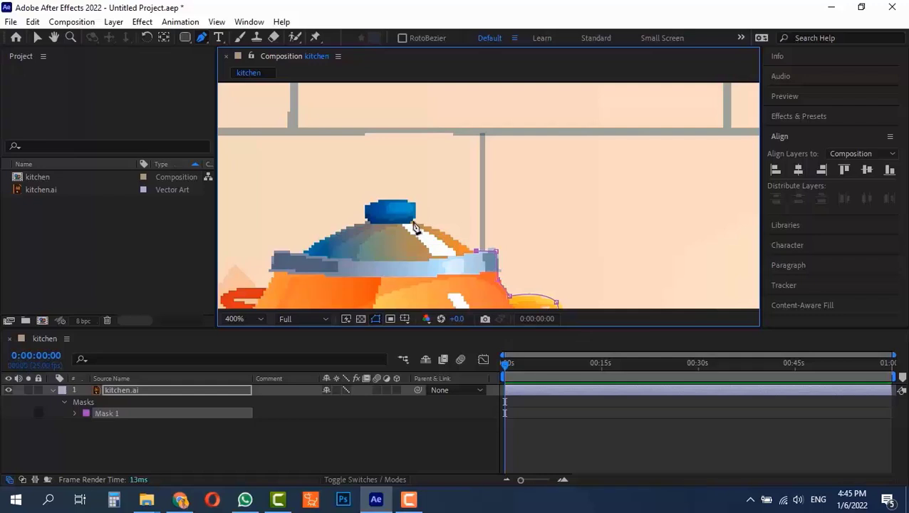
# Curve Mask 1 up the lid's right slope and around the blue knob, adjusting the curve handles to fit
pyautogui.moveTo(413, 223); pyautogui.dragTo(388, 222)
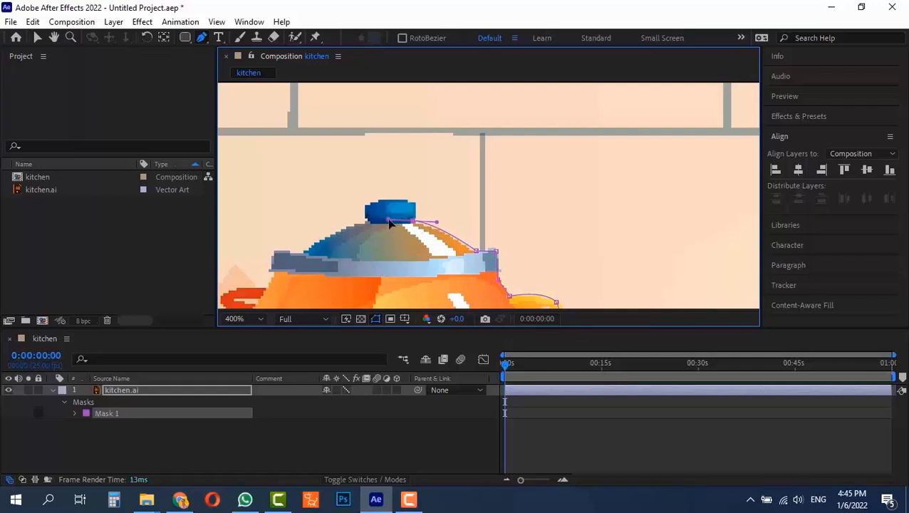
pyautogui.hotkey('ctrl', 'z')
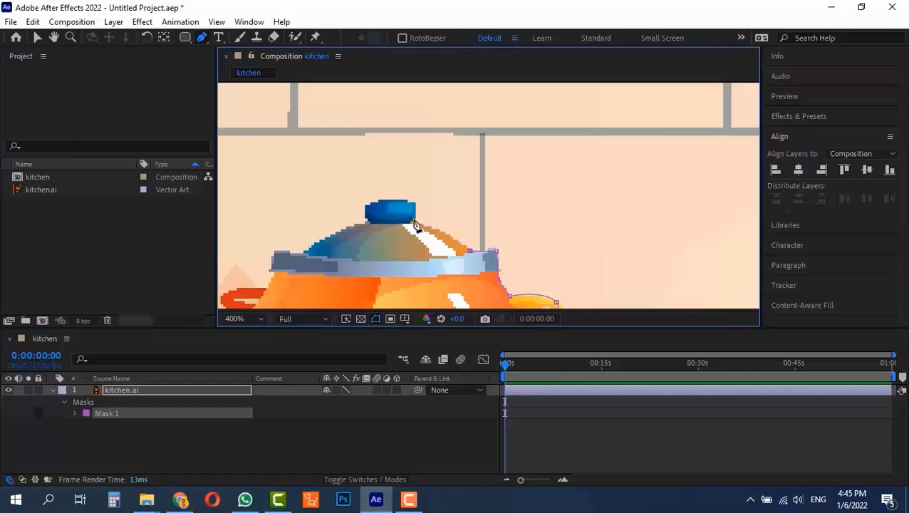
pyautogui.moveTo(412, 223); pyautogui.dragTo(384, 201)
pyautogui.moveTo(369, 222); pyautogui.dragTo(388, 254)
pyautogui.press('alt')
pyautogui.moveTo(401, 200); pyautogui.dragTo(420, 206)
pyautogui.moveTo(403, 204); pyautogui.dragTo(407, 208)
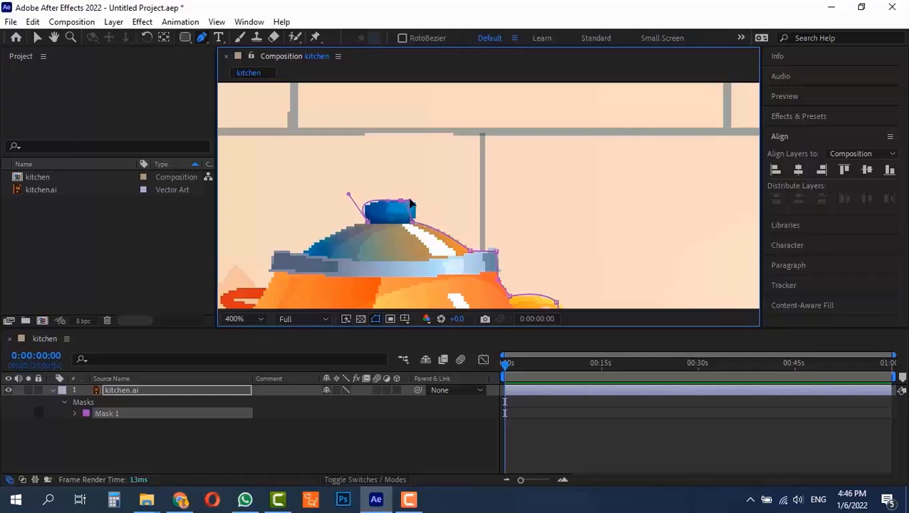
pyautogui.moveTo(408, 202); pyautogui.dragTo(354, 195)
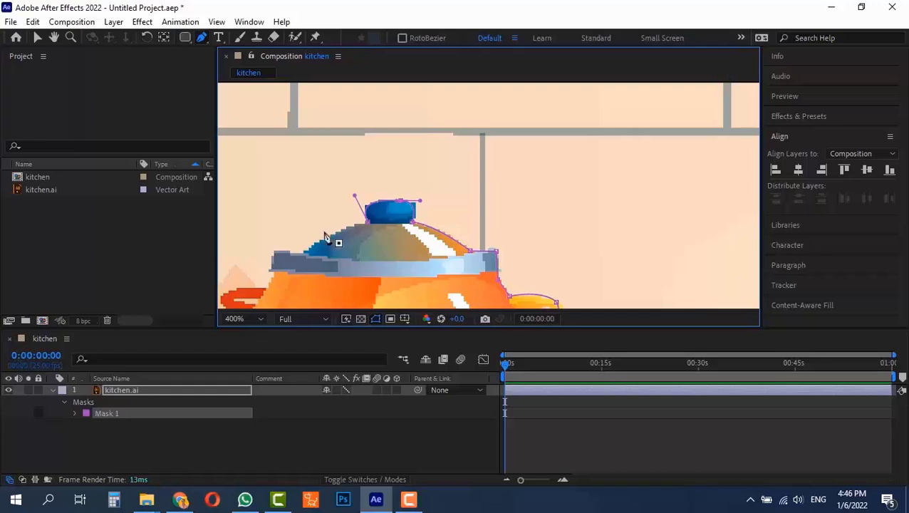
# Undo the stray second mask and continue Mask 1 from the knob down the lid's left slope and around its rim
pyautogui.click(305, 259)
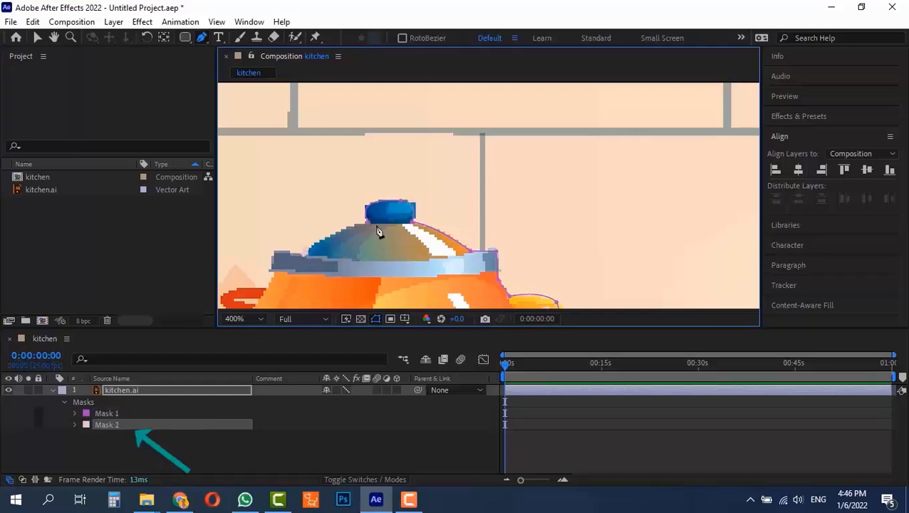
pyautogui.hotkey('ctrl', 'z')
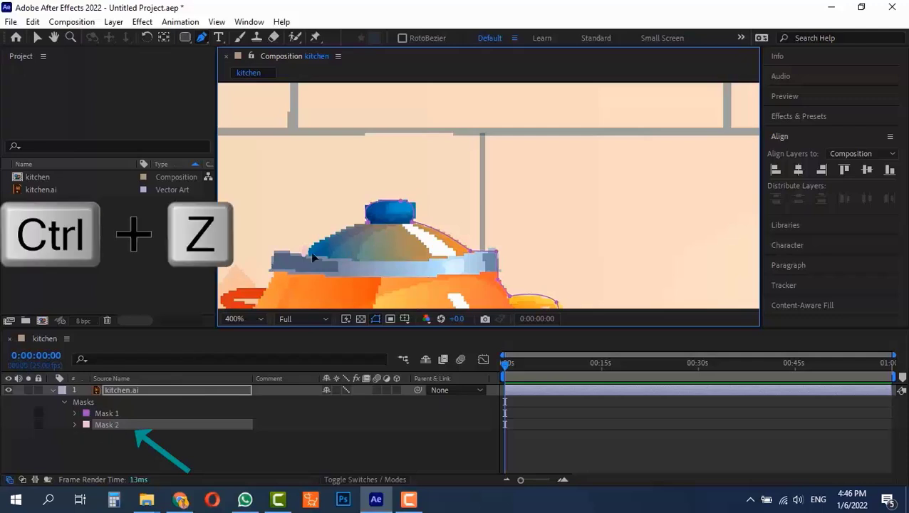
pyautogui.press('alt')
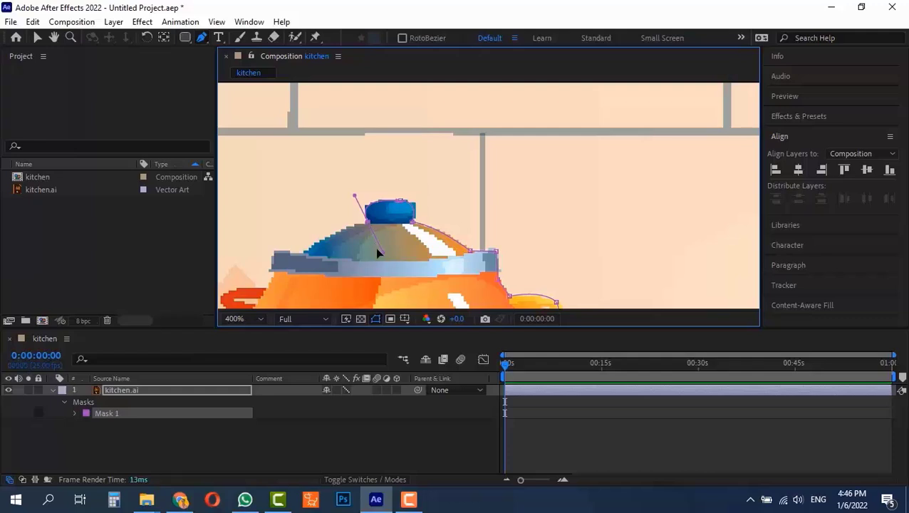
pyautogui.moveTo(378, 252); pyautogui.dragTo(371, 230)
pyautogui.moveTo(307, 252); pyautogui.dragTo(283, 269)
pyautogui.moveTo(285, 297); pyautogui.dragTo(409, 139)
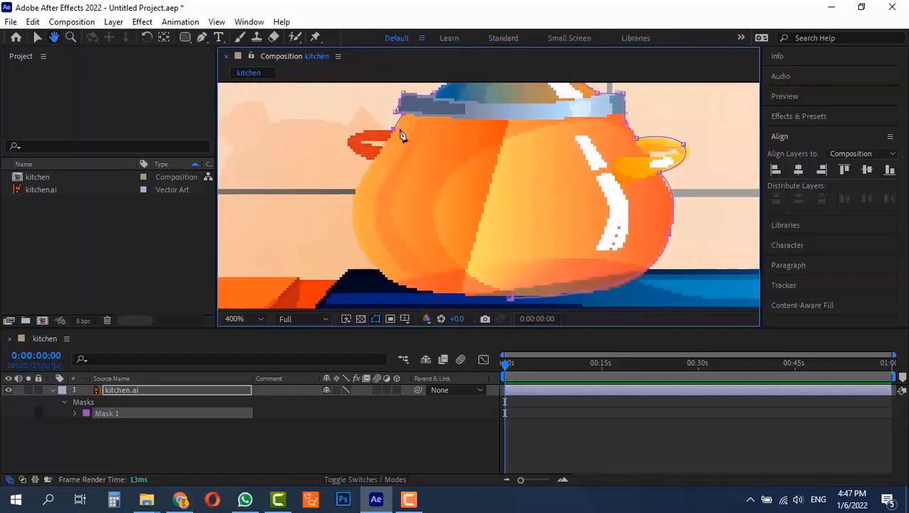
# Trace Mask 1 around the red handle and down the pot's left side, and close the path at the starting point
pyautogui.click(346, 138)
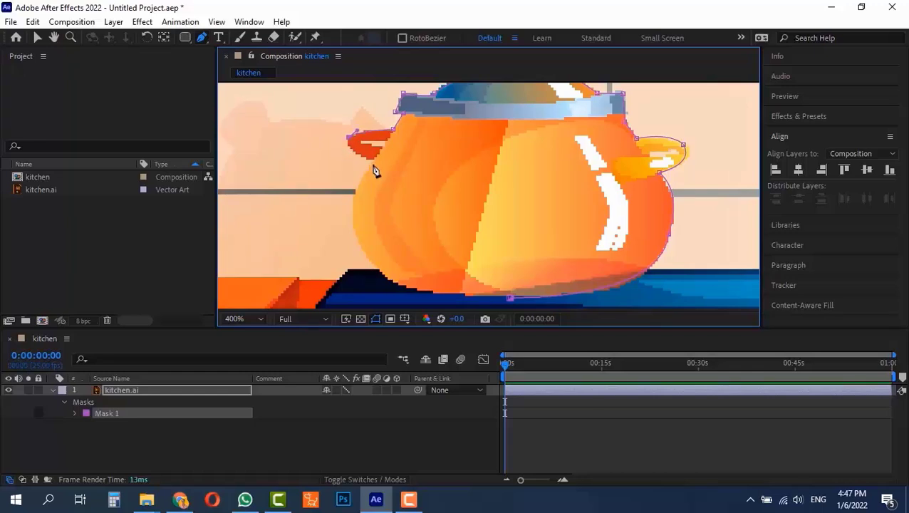
pyautogui.moveTo(372, 158)
pyautogui.mouseDown()
pyautogui.moveTo(405, 171)
pyautogui.moveTo(380, 163)
pyautogui.mouseUp()
pyautogui.moveTo(358, 237)
pyautogui.mouseDown()
pyautogui.moveTo(376, 270)
pyautogui.moveTo(358, 237)
pyautogui.mouseUp()
pyautogui.moveTo(454, 293); pyautogui.dragTo(390, 175)
pyautogui.click(459, 173)
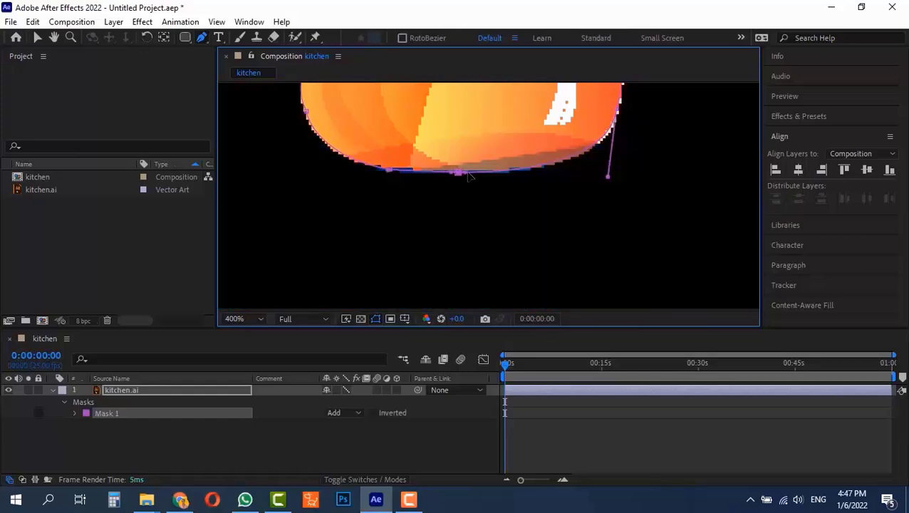
# Examine the whole masked pot against the black background
pyautogui.scroll(-1, 488, 178)
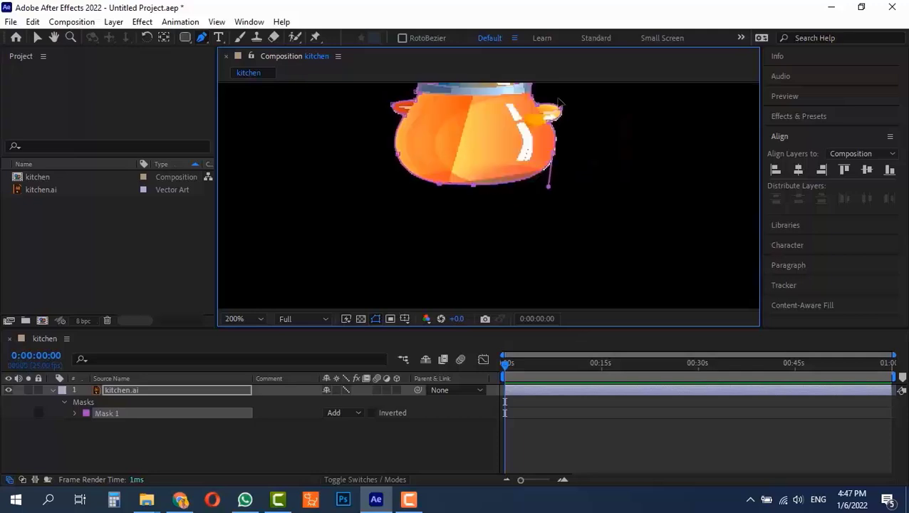
pyautogui.moveTo(537, 124); pyautogui.dragTo(504, 192)
pyautogui.scroll(1, 433, 206)
pyautogui.scroll(-1, 438, 246)
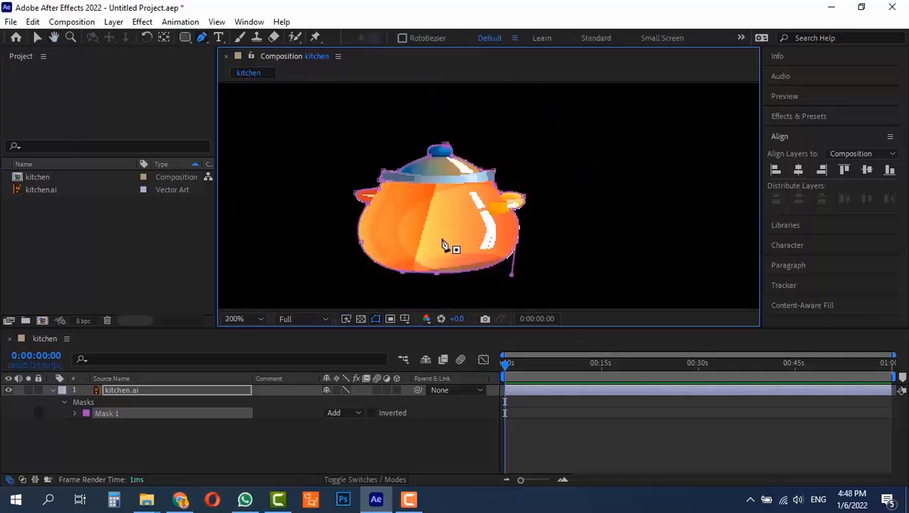
pyautogui.scroll(-2, 405, 253)
pyautogui.scroll(2, 407, 261)
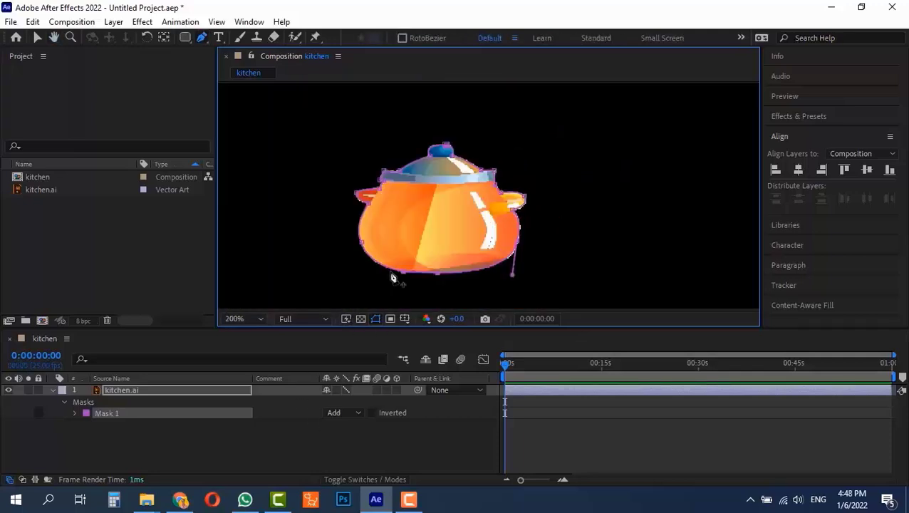
# Toggle Mask 1's inversion on and off to compare the kitchen without the pot and the pot alone, leaving it off
pyautogui.click(363, 421)
pyautogui.click(372, 414)
pyautogui.scroll(-3, 421, 260)
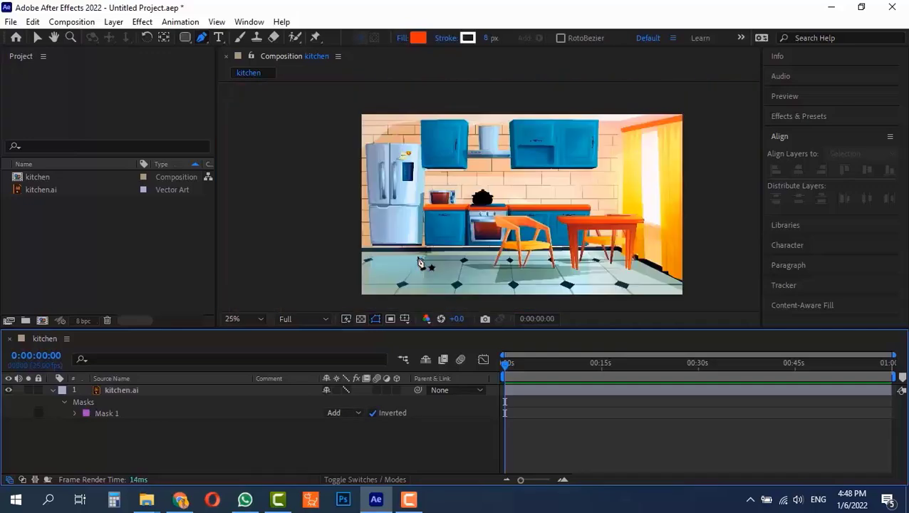
pyautogui.scroll(2, 420, 260)
pyautogui.click(372, 414)
pyautogui.click(371, 417)
pyautogui.scroll(2, 406, 158)
pyautogui.scroll(-2, 461, 298)
pyautogui.scroll(2, 471, 179)
pyautogui.scroll(1, 393, 258)
pyautogui.scroll(-2, 399, 249)
pyautogui.click(371, 414)
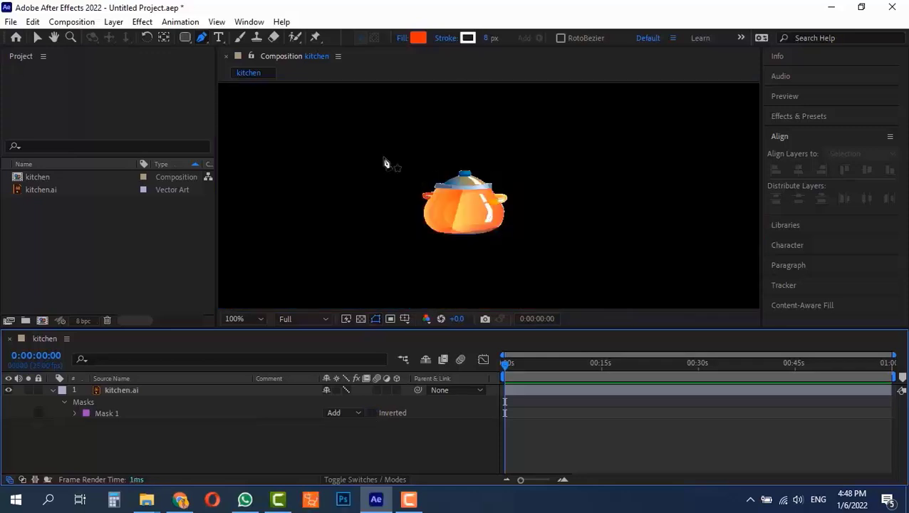
# Add a vertex to Mask 1 on the pot's lower right edge and adjust its curve handle
pyautogui.scroll(4, 485, 243)
pyautogui.scroll(-3, 453, 249)
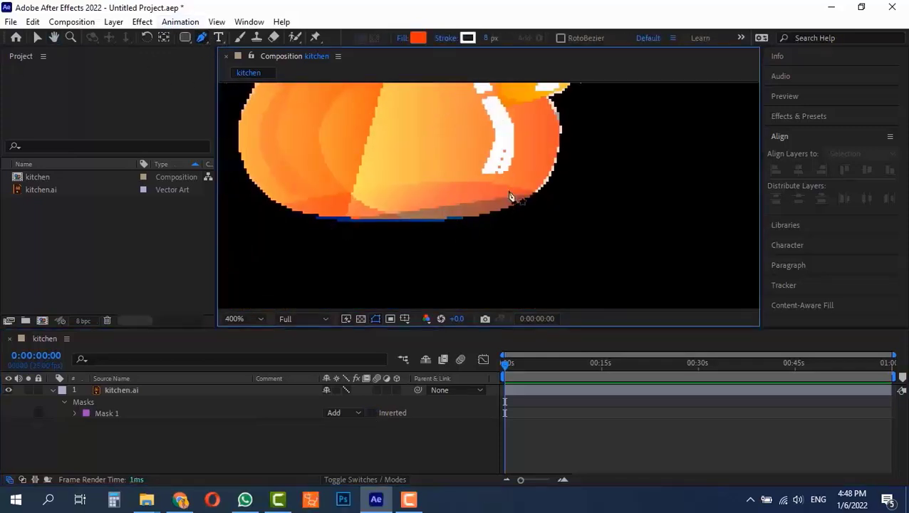
pyautogui.click(94, 413)
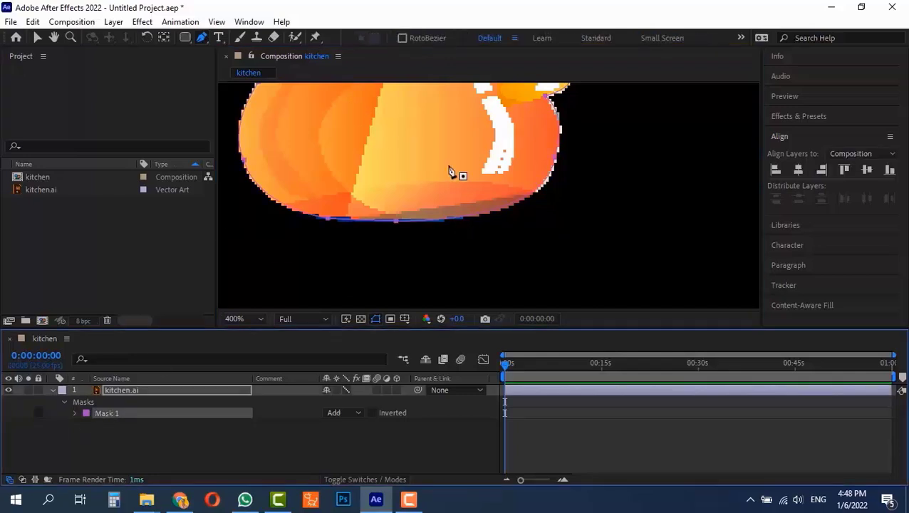
pyautogui.click(496, 217)
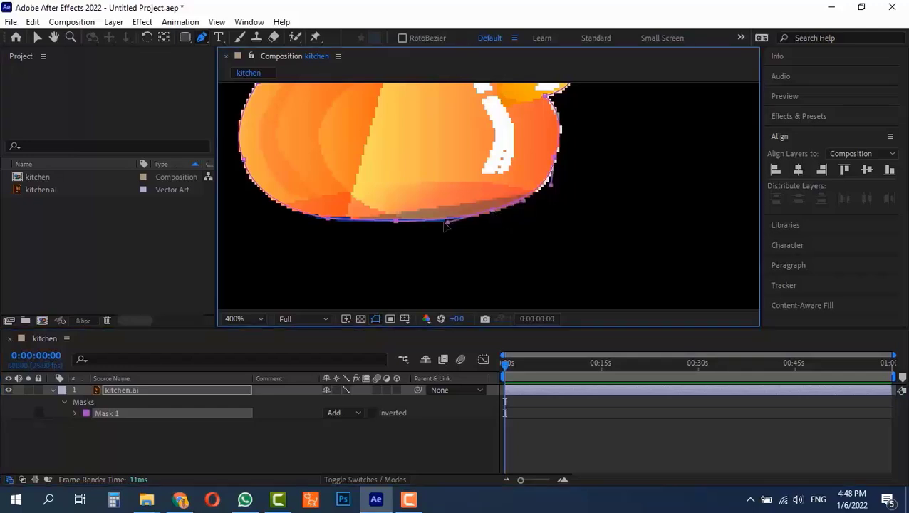
pyautogui.moveTo(449, 224)
pyautogui.mouseDown()
pyautogui.moveTo(474, 217)
pyautogui.moveTo(453, 238)
pyautogui.moveTo(453, 222)
pyautogui.mouseUp()
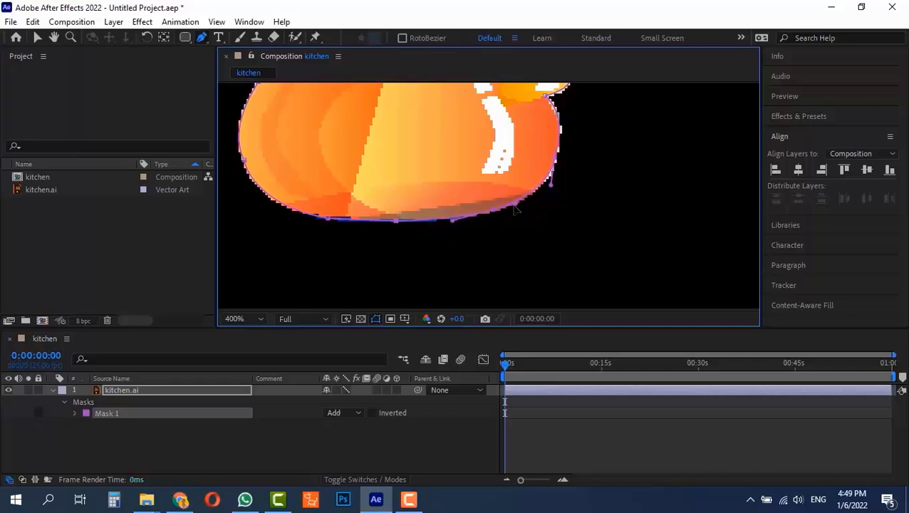
# Convert the added Mask 1 vertex to a corner and back to a smooth point, and reposition points along the pot's lower right edge
pyautogui.press('alt')
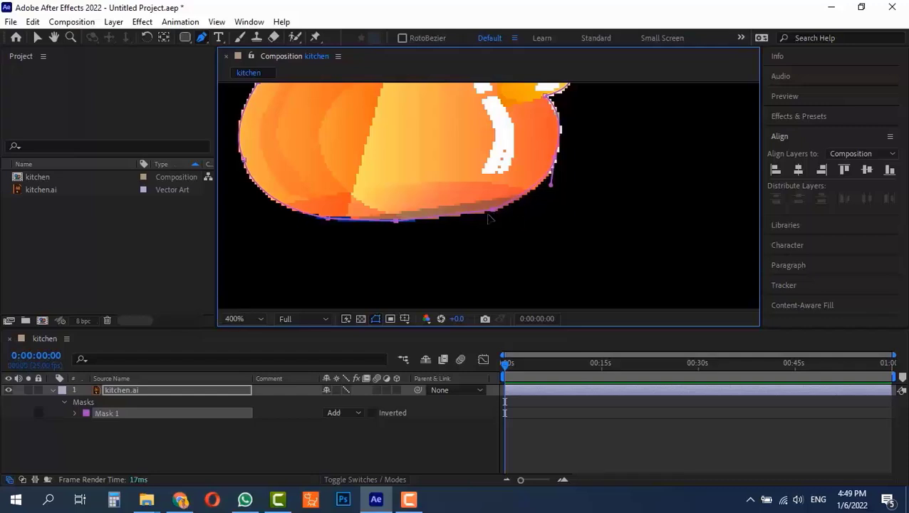
pyautogui.moveTo(494, 211); pyautogui.dragTo(523, 198)
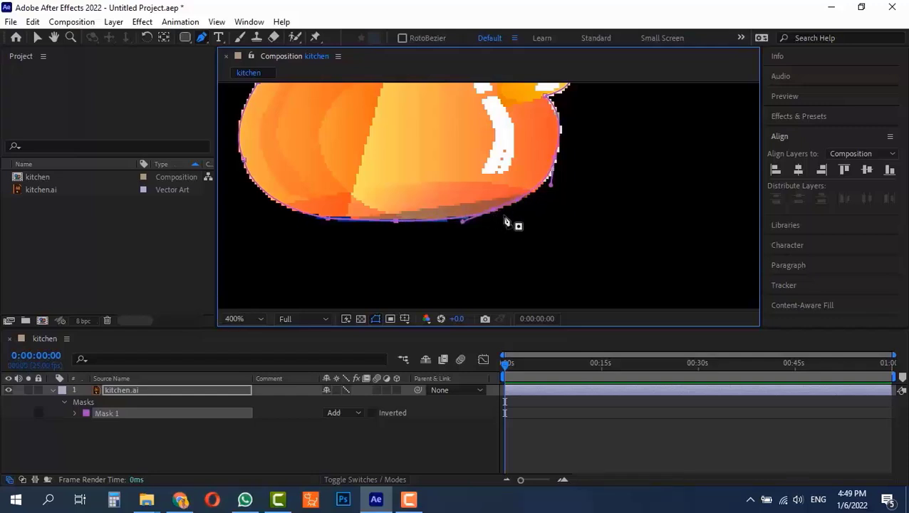
pyautogui.moveTo(495, 211); pyautogui.dragTo(493, 213)
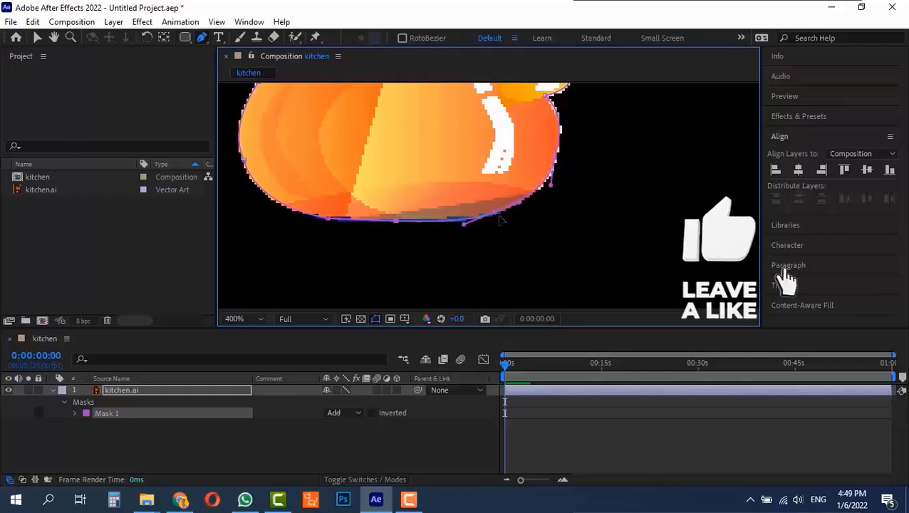
pyautogui.press('ctrl')
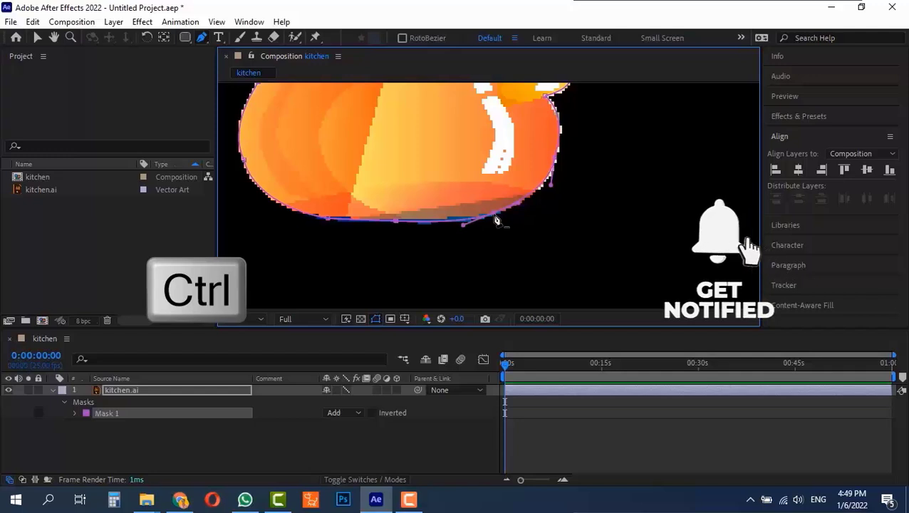
pyautogui.moveTo(511, 230); pyautogui.dragTo(495, 199)
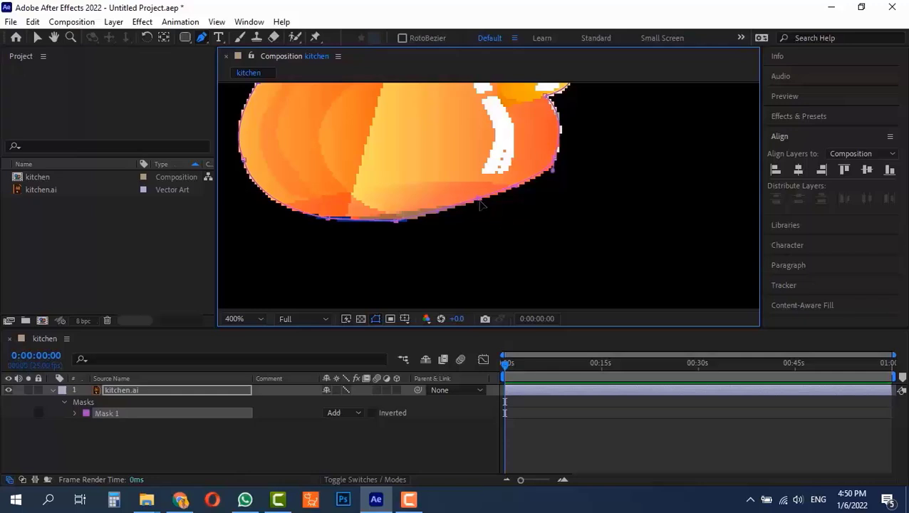
# Move the added Mask 1 vertex outward on the pot's lower right edge, then convert it to a corner and back to a smooth point
pyautogui.click(482, 205)
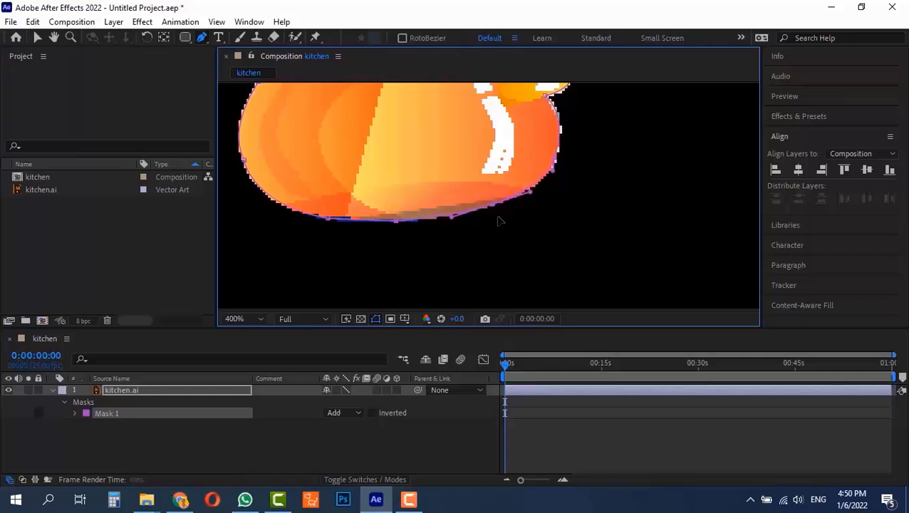
pyautogui.moveTo(501, 221)
pyautogui.mouseDown()
pyautogui.moveTo(503, 234)
pyautogui.moveTo(507, 214)
pyautogui.mouseUp()
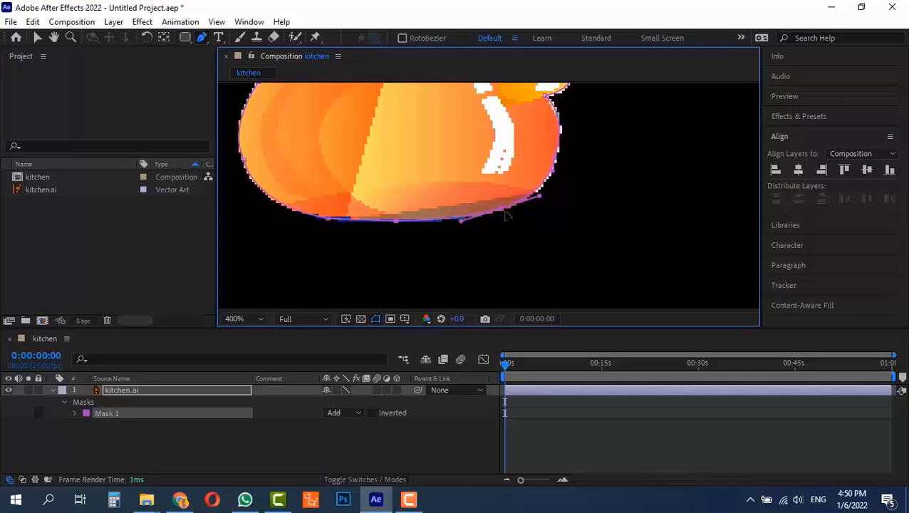
pyautogui.click(202, 37)
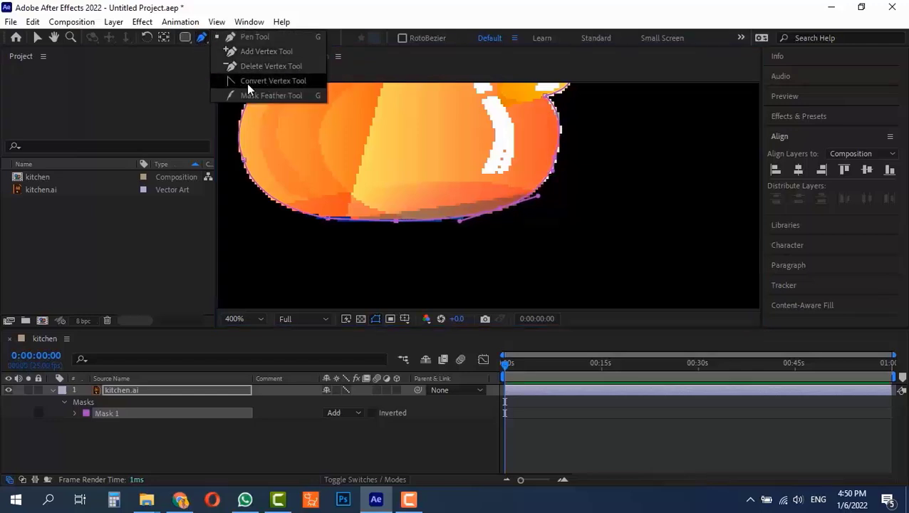
pyautogui.click(246, 83)
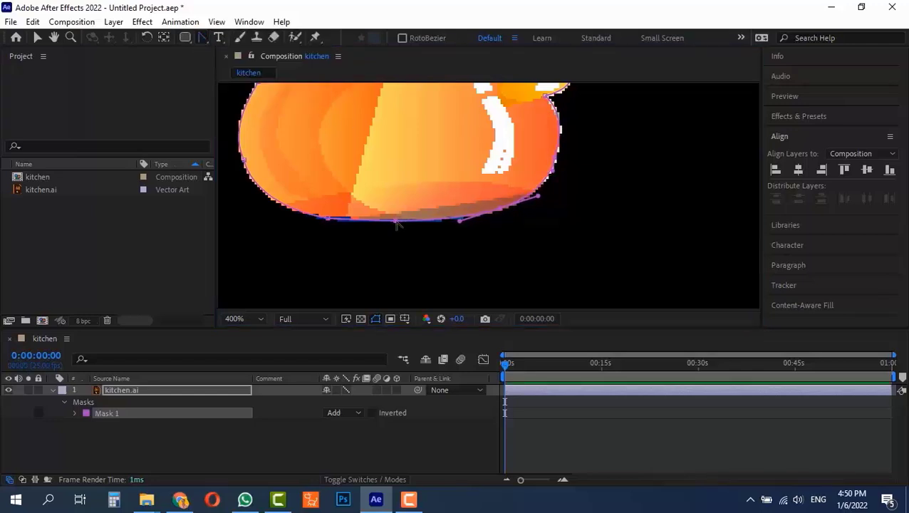
pyautogui.click(396, 222)
pyautogui.press('alt')
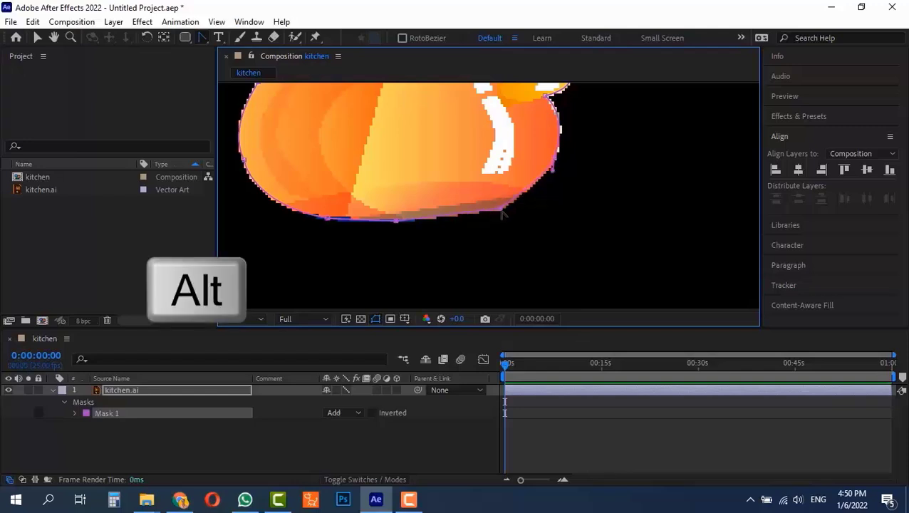
pyautogui.moveTo(502, 211); pyautogui.dragTo(539, 197)
pyautogui.moveTo(473, 227)
pyautogui.mouseDown()
pyautogui.moveTo(456, 223)
pyautogui.moveTo(485, 216)
pyautogui.mouseUp()
# Remove the added vertex from the pot's lower right edge with the Delete Vertex tool
pyautogui.click(202, 37)
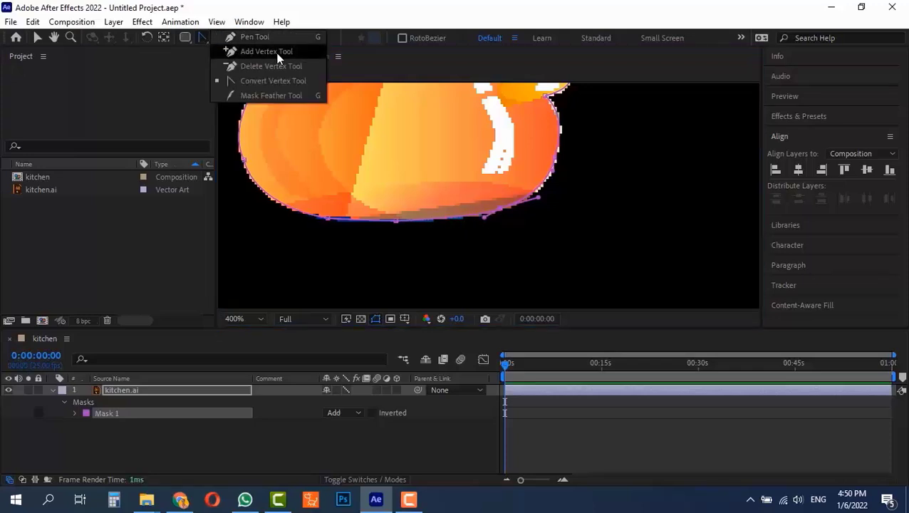
pyautogui.click(277, 54)
pyautogui.click(202, 37)
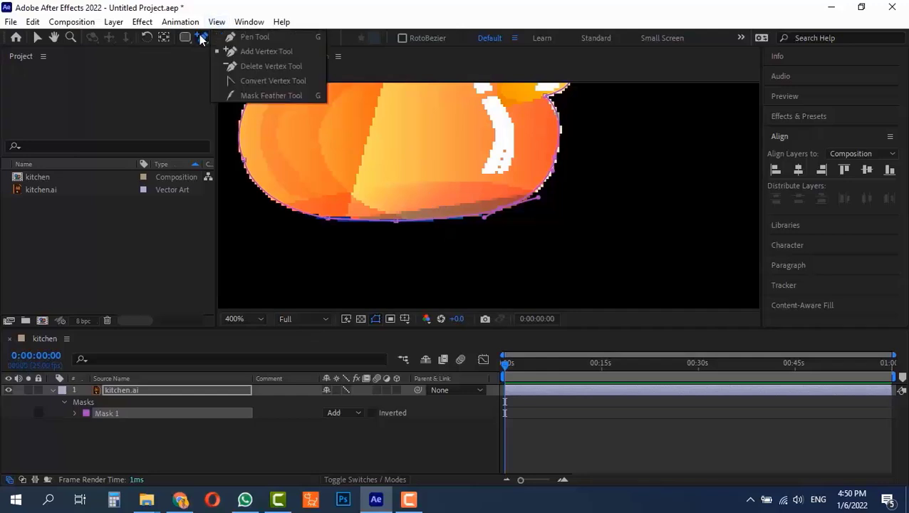
pyautogui.click(238, 69)
pyautogui.click(489, 205)
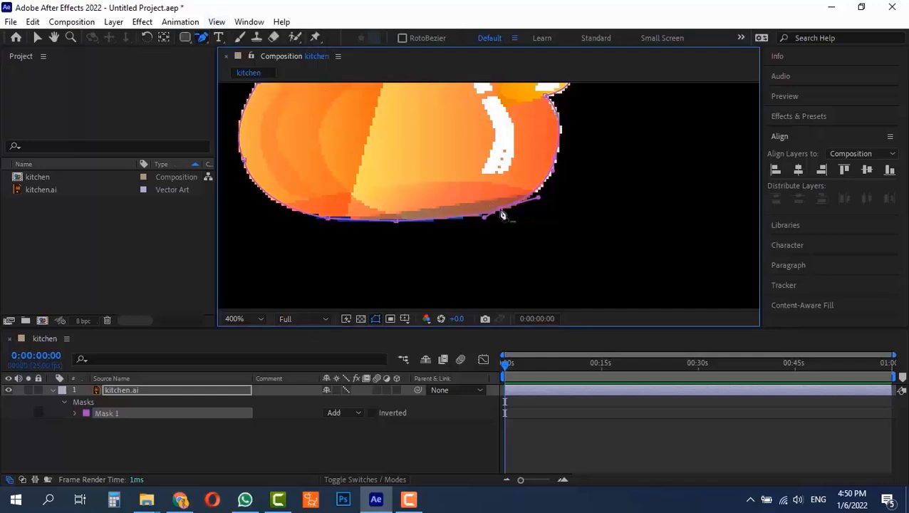
# Pull a curve handle out of the Mask 1 vertex at the pot's bottom with the Convert Vertex tool
pyautogui.click(201, 37)
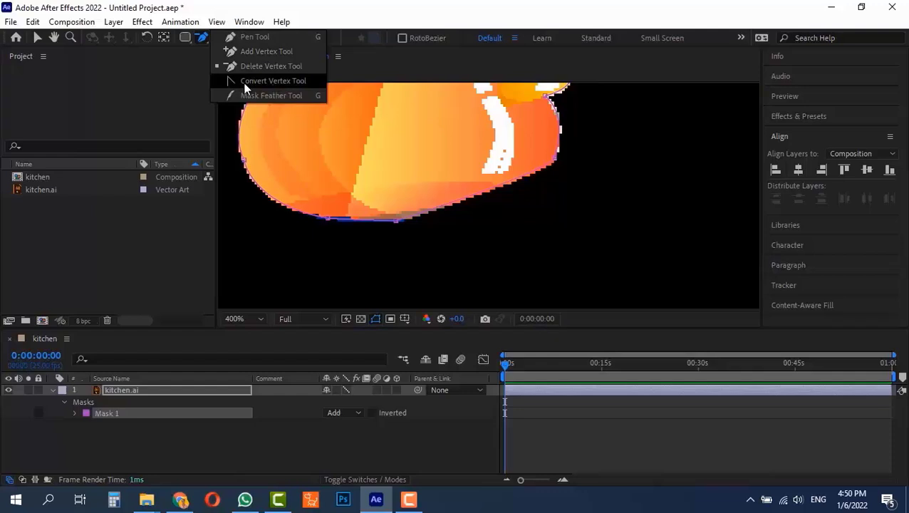
pyautogui.click(244, 84)
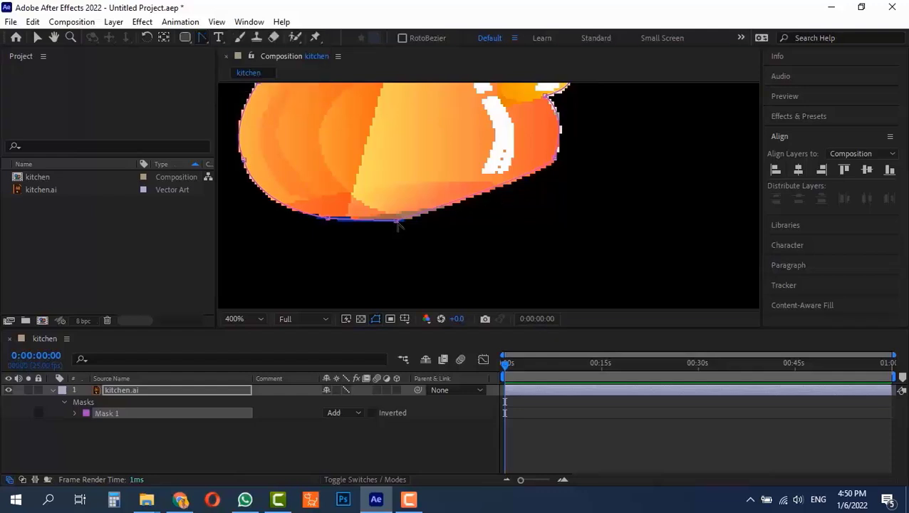
pyautogui.moveTo(399, 225); pyautogui.dragTo(380, 224)
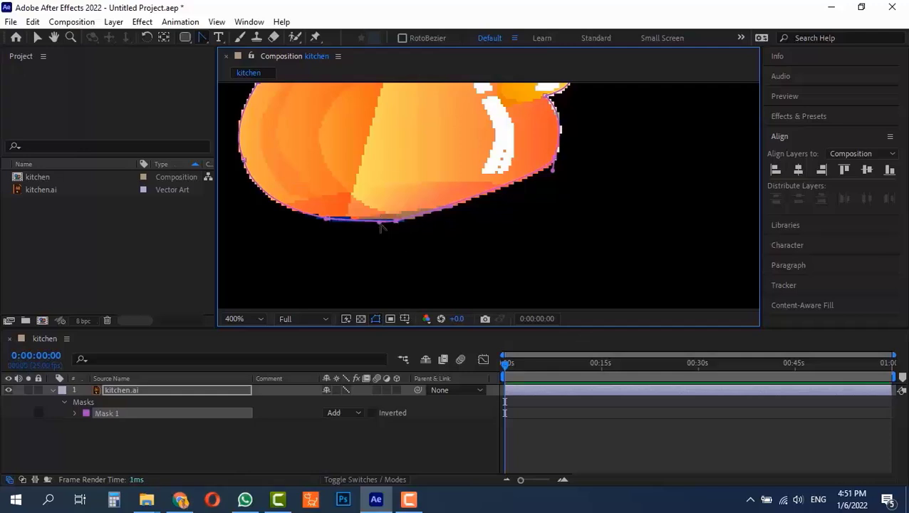
pyautogui.moveTo(381, 226); pyautogui.dragTo(382, 228)
# Adjust the bottom curve handle with the Pen tool and pull Mask 1's lower right edge out to the pot's contour
pyautogui.moveTo(203, 41); pyautogui.dragTo(242, 39)
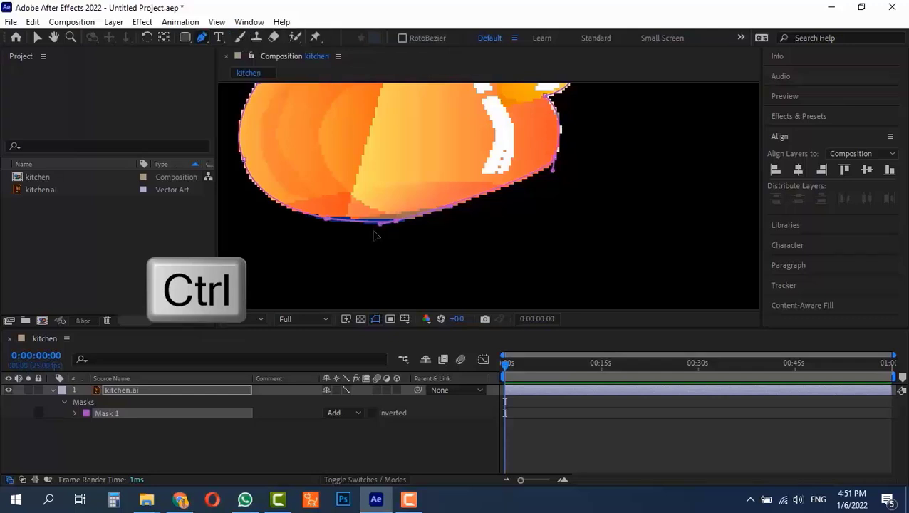
pyautogui.keyDown('ctrl'); pyautogui.click(380, 225); pyautogui.keyUp('ctrl')
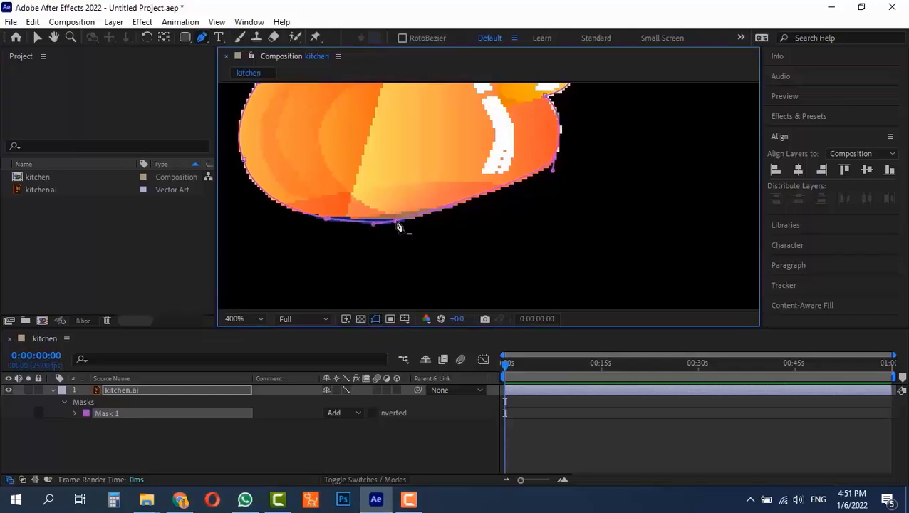
pyautogui.moveTo(397, 227)
pyautogui.mouseDown()
pyautogui.moveTo(391, 209)
pyautogui.moveTo(403, 202)
pyautogui.moveTo(426, 223)
pyautogui.moveTo(386, 226)
pyautogui.mouseUp()
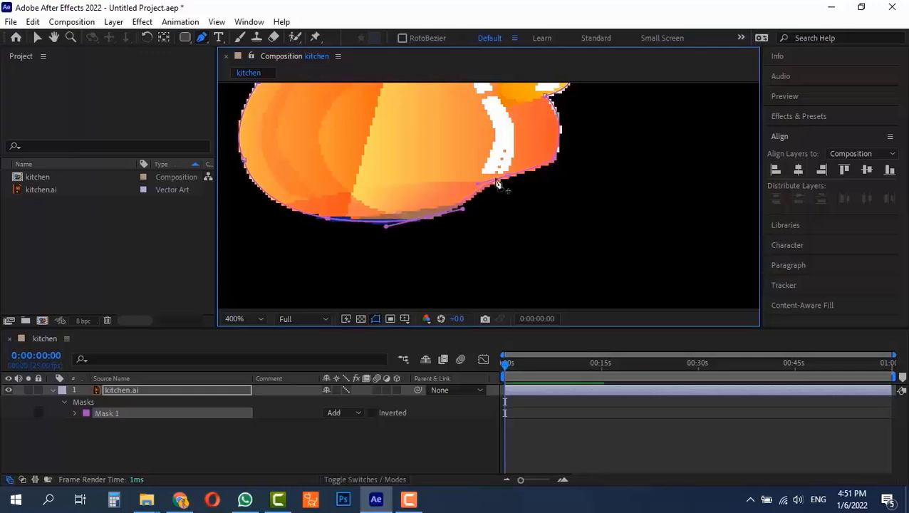
pyautogui.moveTo(508, 177); pyautogui.dragTo(516, 196)
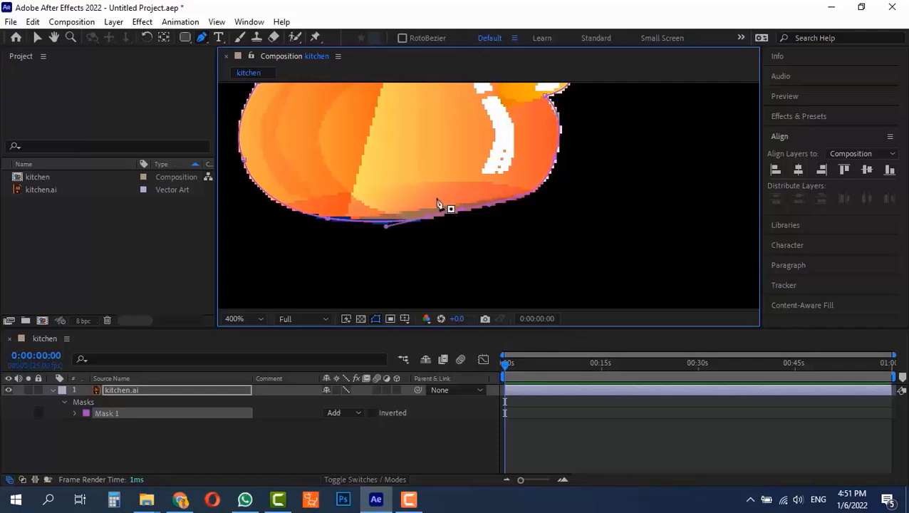
# Change Mask 1's outline color to teal
pyautogui.press('.')
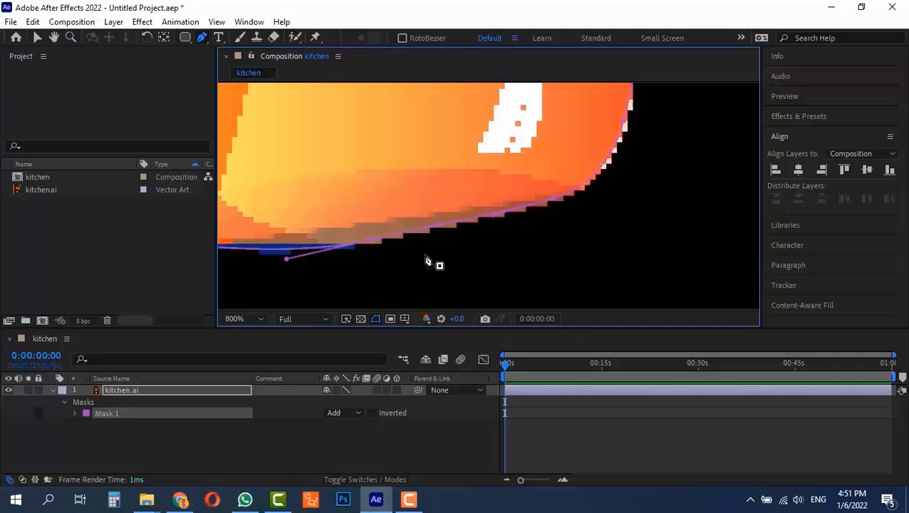
pyautogui.click(86, 414)
pyautogui.moveTo(344, 97); pyautogui.dragTo(159, 101)
pyautogui.moveTo(181, 230); pyautogui.dragTo(178, 200)
pyautogui.click(274, 123)
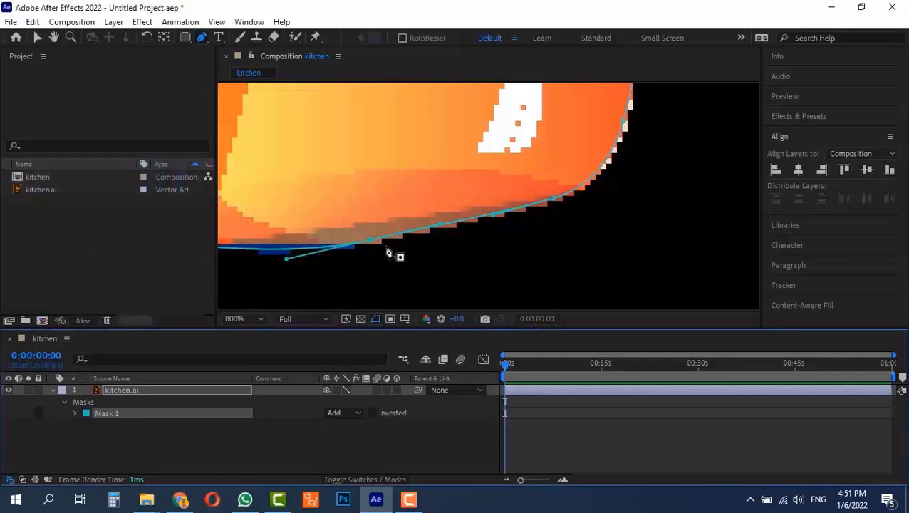
# Reposition Mask 1's vertices along the pot's bottom and lower right edge to follow its outline closely
pyautogui.moveTo(372, 241)
pyautogui.mouseDown()
pyautogui.moveTo(389, 243)
pyautogui.moveTo(379, 238)
pyautogui.mouseUp()
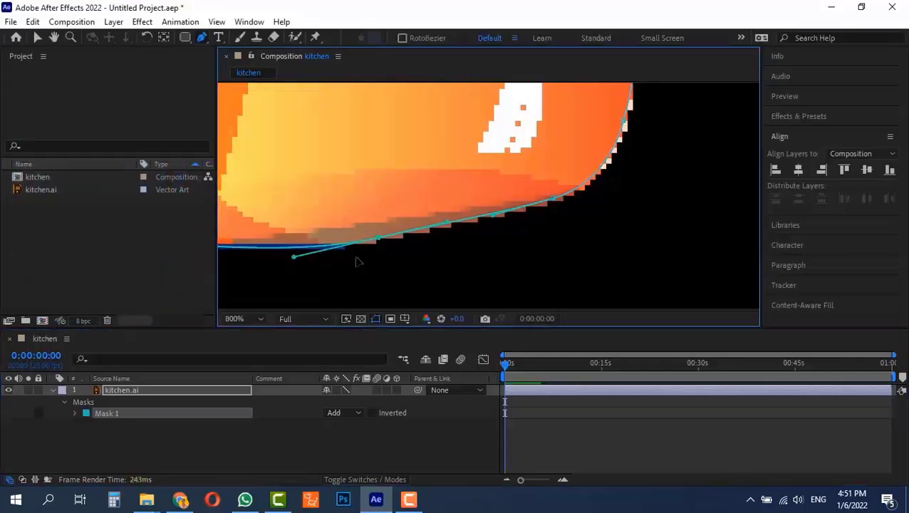
pyautogui.moveTo(449, 224); pyautogui.dragTo(431, 268)
pyautogui.press('space')
pyautogui.press('g')
pyautogui.press('space')
pyautogui.moveTo(557, 221); pyautogui.dragTo(547, 237)
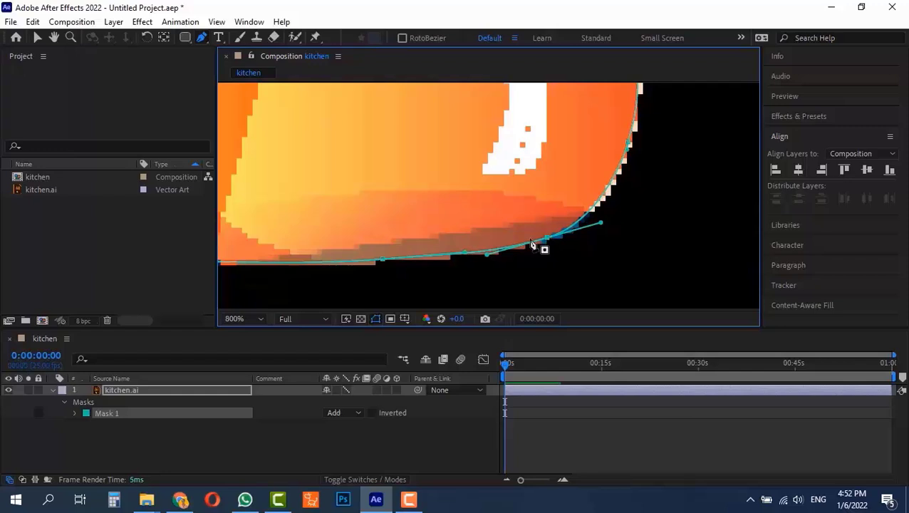
pyautogui.moveTo(491, 259); pyautogui.dragTo(468, 256)
pyautogui.moveTo(382, 259); pyautogui.dragTo(382, 259)
# Set Mask 1's feather to 15 pixels and display only its Mask Feather property
pyautogui.scroll(-4, 410, 206)
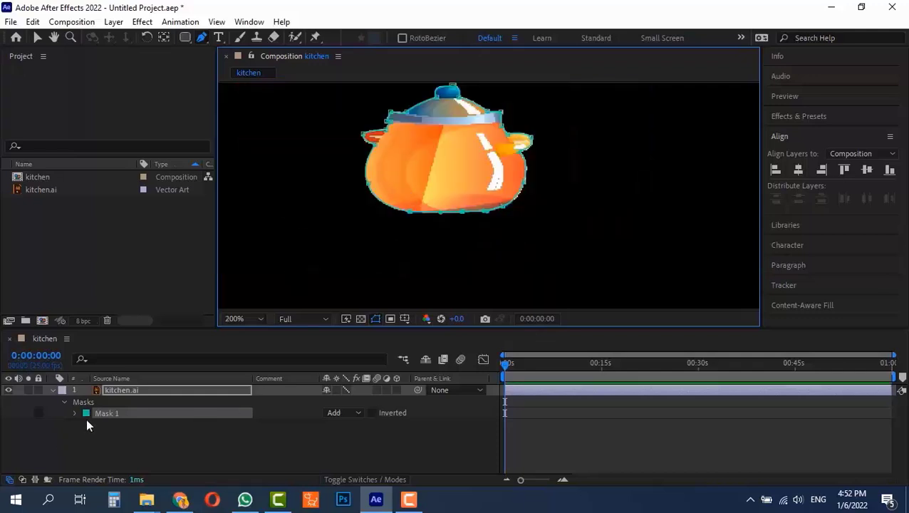
pyautogui.click(75, 413)
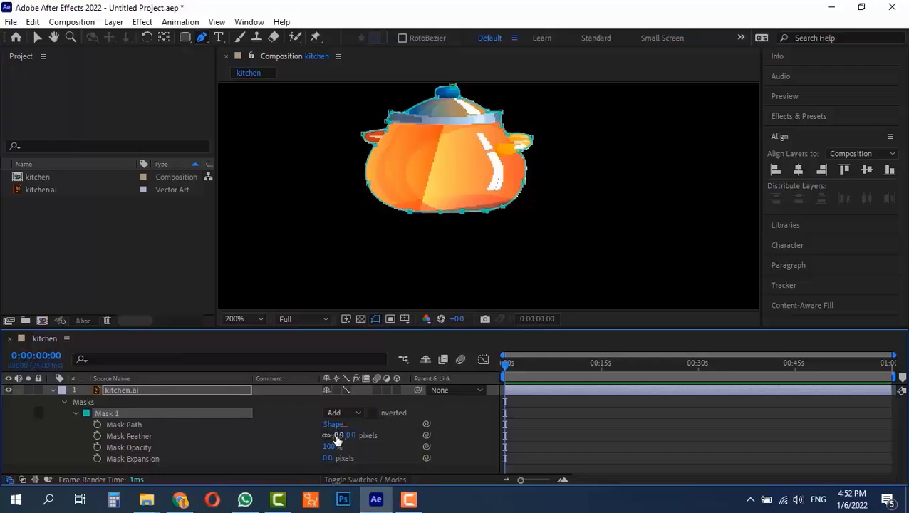
pyautogui.moveTo(337, 440); pyautogui.dragTo(261, 441)
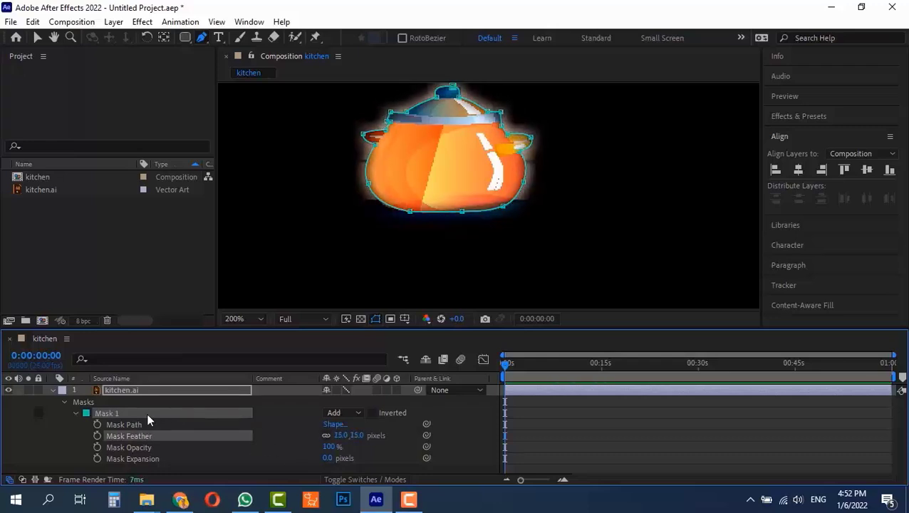
pyautogui.press('f')
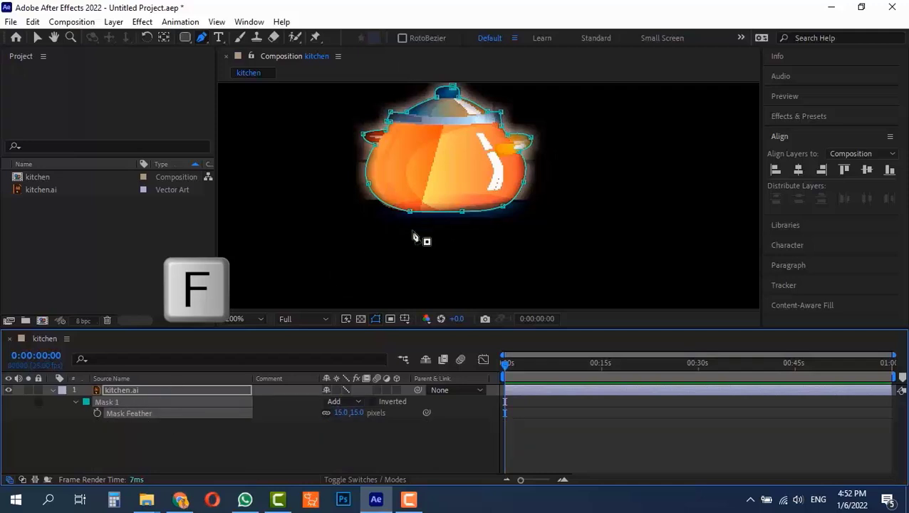
pyautogui.press('f')
# Set Mask 1's feather to 14 pixels and its opacity to 82%, keeping the mask expansion at 0 pixels
pyautogui.moveTo(332, 413); pyautogui.dragTo(339, 458)
pyautogui.doubleClick(76, 403)
pyautogui.click(319, 448)
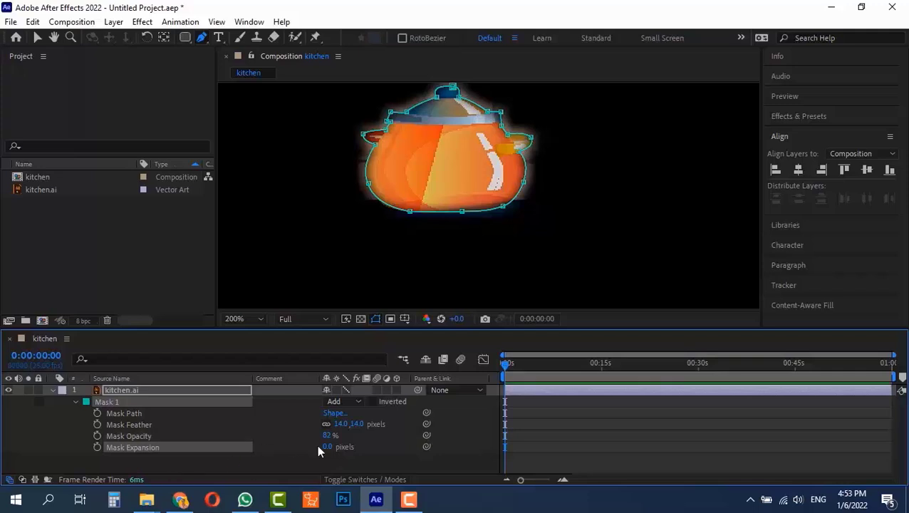
pyautogui.click(78, 401)
# Hide the kitchen.ai layer and draw a large orange-red rectangle with a white 8 px stroke around the middle of the composition
pyautogui.scroll(-3, 371, 177)
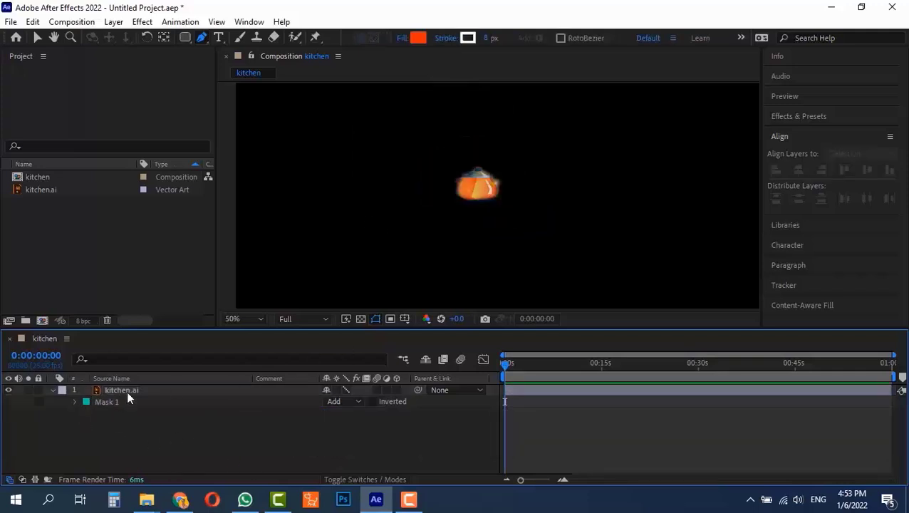
pyautogui.click(9, 389)
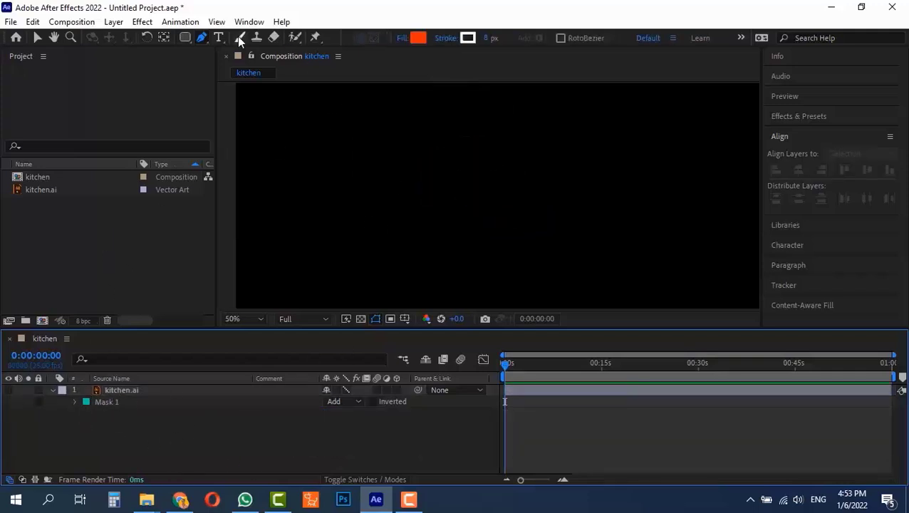
pyautogui.click(186, 38)
pyautogui.click(189, 39)
pyautogui.click(237, 37)
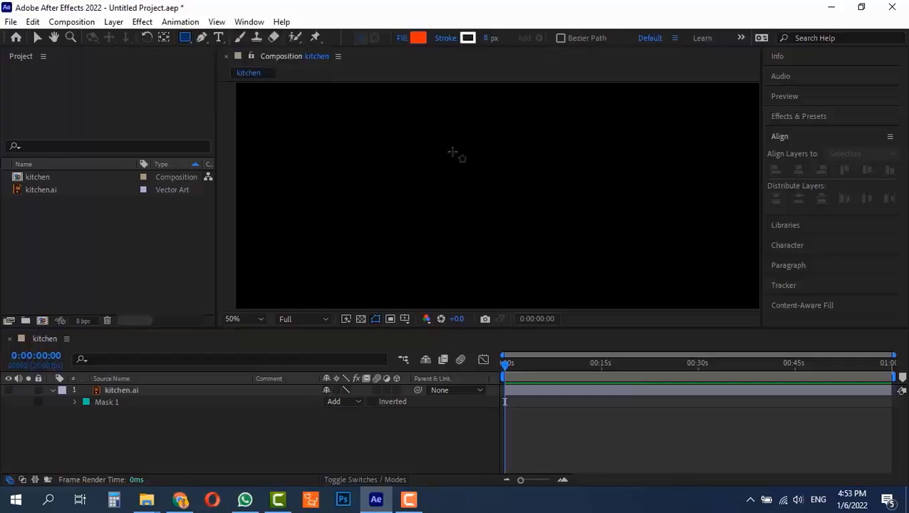
pyautogui.moveTo(460, 153); pyautogui.dragTo(667, 262)
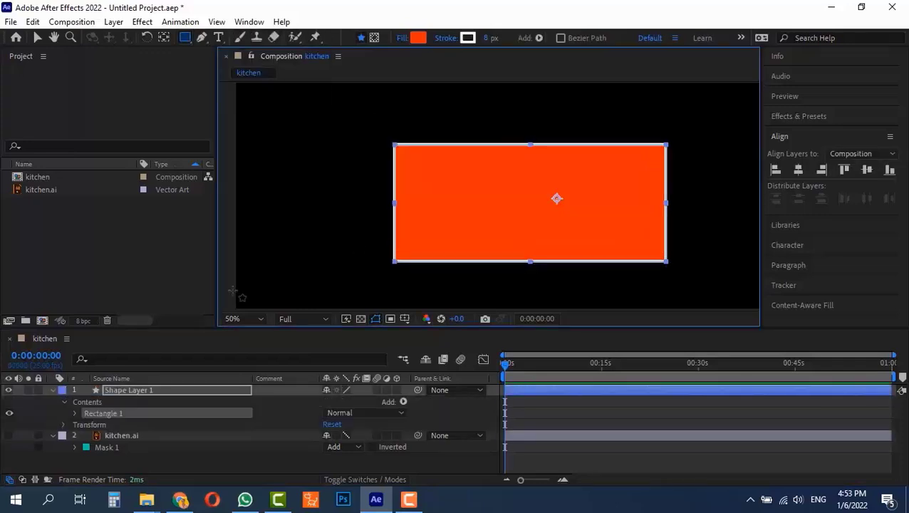
# Draw a circle inside the rectangle on the same shape layer with the Ellipse tool
pyautogui.click(185, 38)
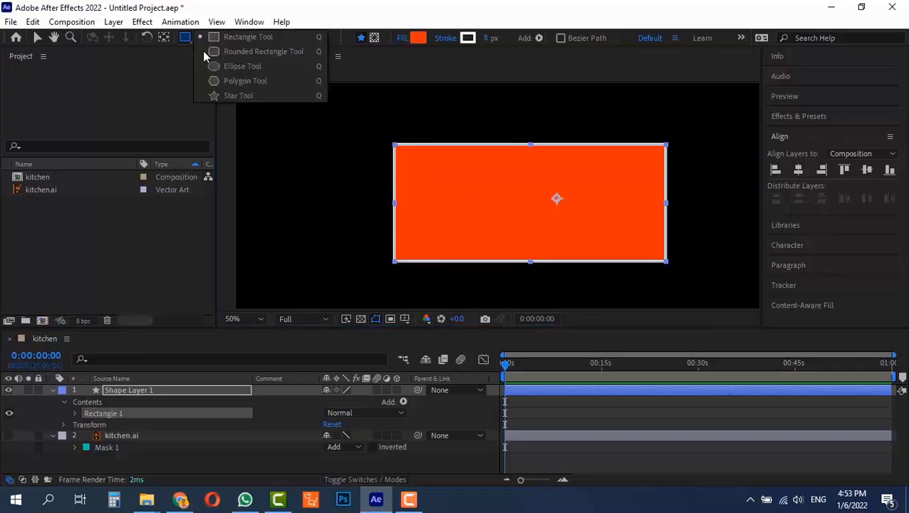
pyautogui.click(246, 66)
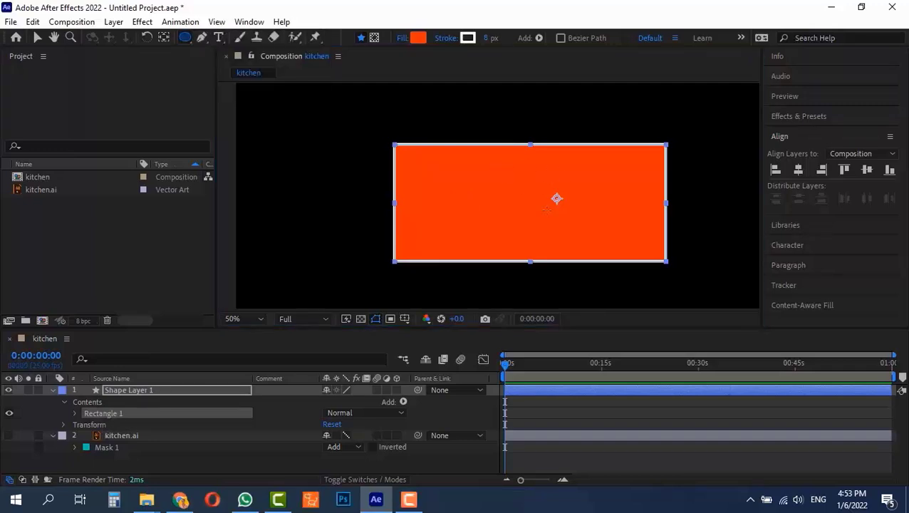
pyautogui.moveTo(546, 208); pyautogui.dragTo(499, 168)
pyautogui.moveTo(600, 272)
pyautogui.mouseDown()
pyautogui.moveTo(612, 268)
pyautogui.moveTo(577, 238)
pyautogui.mouseUp()
# Select Rectangle 1 and Ellipse 1 in turn to examine the contents of Shape Layer 1, and collapse the layer
pyautogui.click(99, 424)
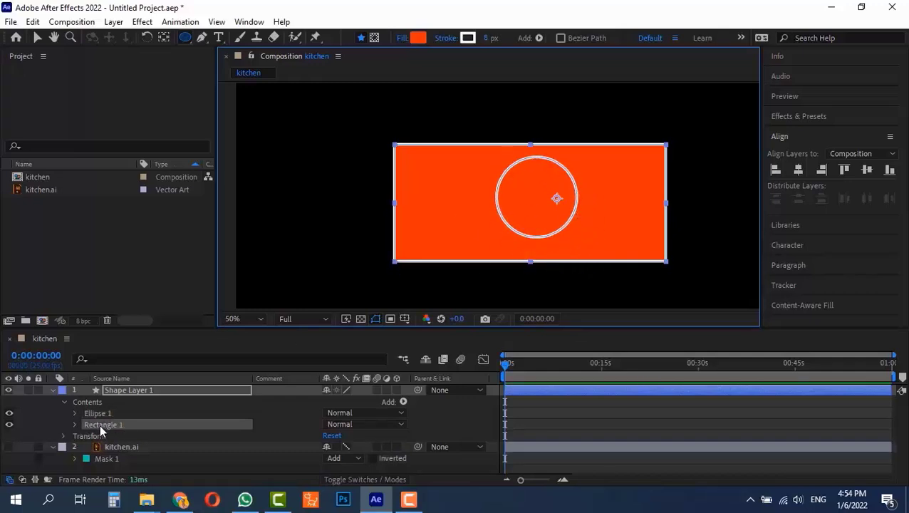
pyautogui.click(89, 413)
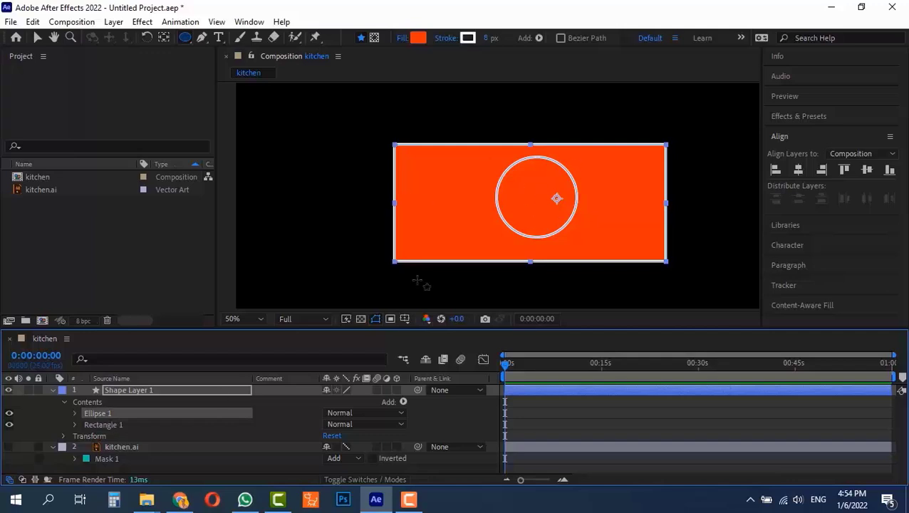
pyautogui.click(91, 424)
pyautogui.click(82, 412)
pyautogui.click(57, 392)
pyautogui.click(53, 390)
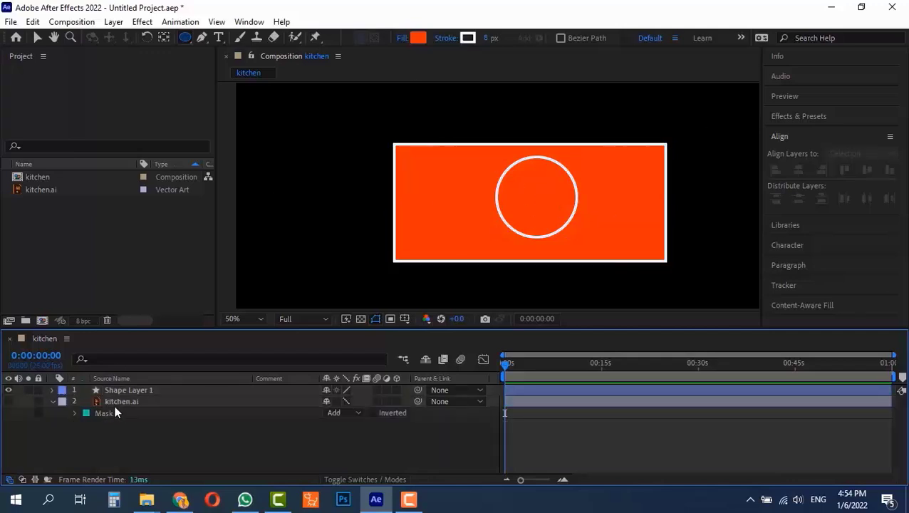
# Compare the kitchen.ai mask with Shape Layer 1 by swapping their visibility and toggling Mask 1's inversion, ending with only Shape Layer 1 shown
pyautogui.click(65, 402)
pyautogui.click(8, 390)
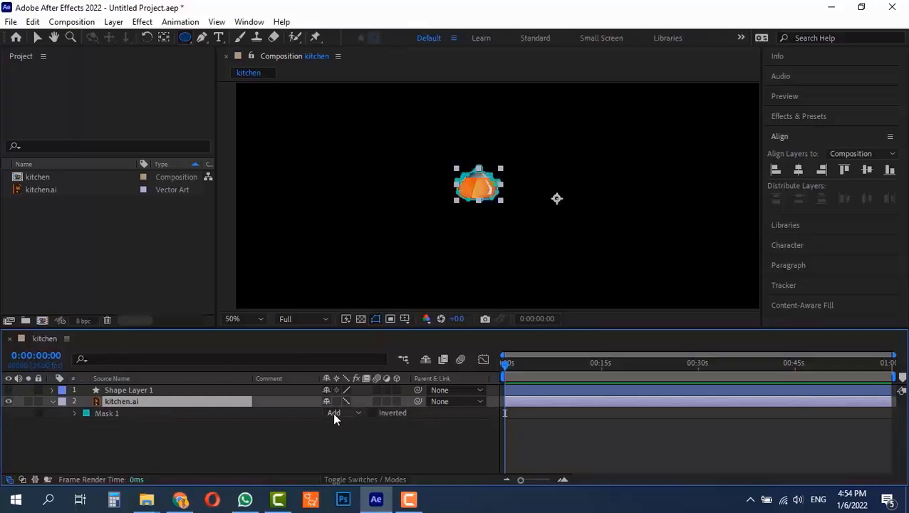
pyautogui.click(373, 416)
pyautogui.click(374, 416)
pyautogui.click(78, 391)
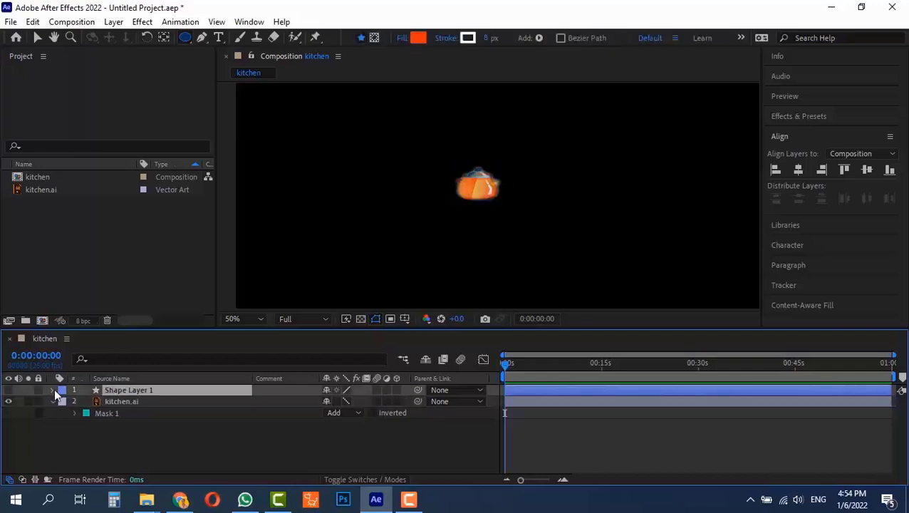
pyautogui.click(9, 401)
pyautogui.click(9, 390)
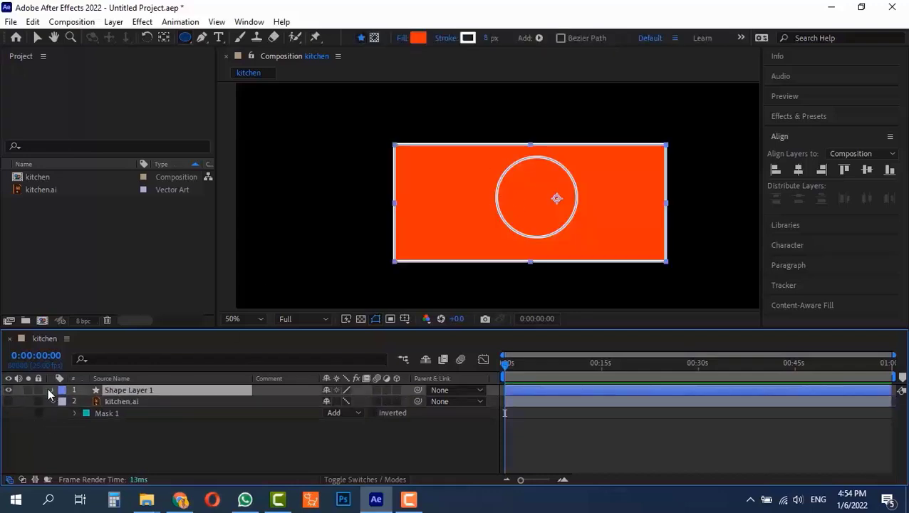
# Draw a star overlapping the rectangle's upper left corner on Shape Layer 1, and collapse the layer
pyautogui.click(52, 390)
pyautogui.click(185, 38)
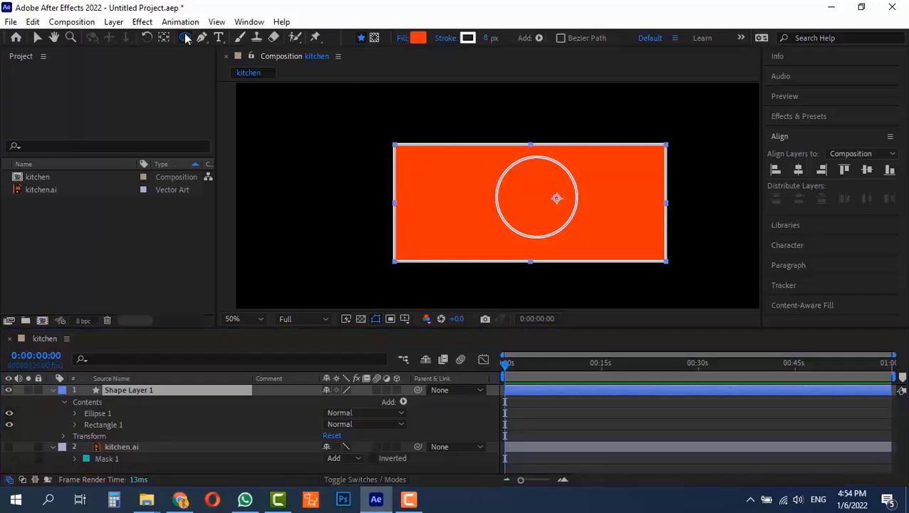
pyautogui.moveTo(185, 38); pyautogui.dragTo(241, 97)
pyautogui.moveTo(404, 148)
pyautogui.mouseDown()
pyautogui.moveTo(487, 237)
pyautogui.moveTo(375, 138)
pyautogui.mouseUp()
pyautogui.scroll(-1, 507, 231)
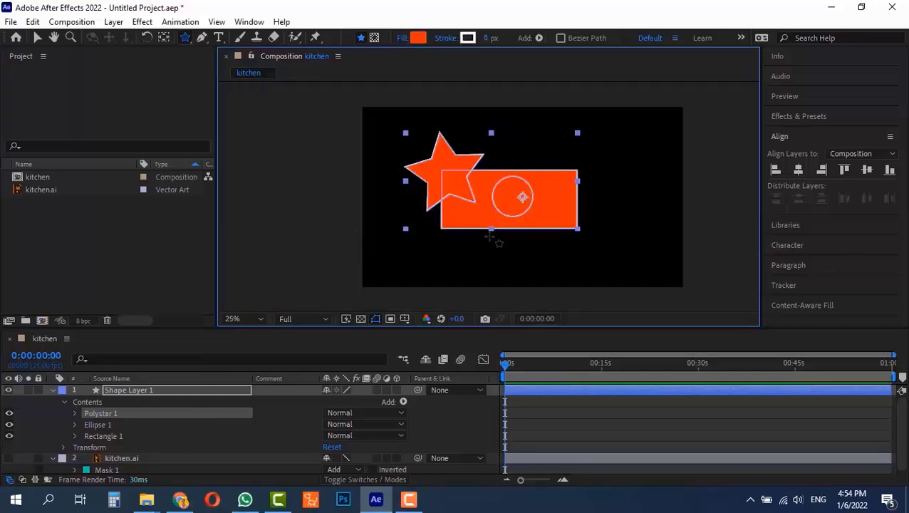
pyautogui.click(53, 390)
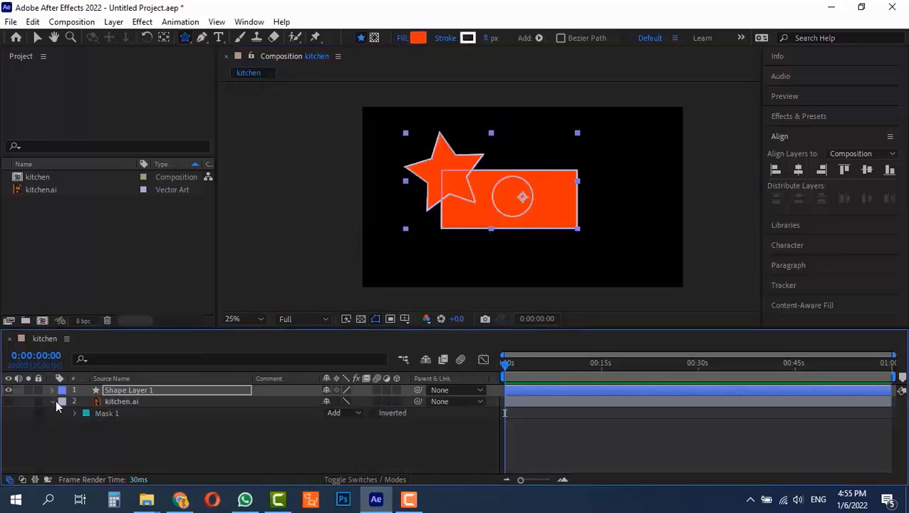